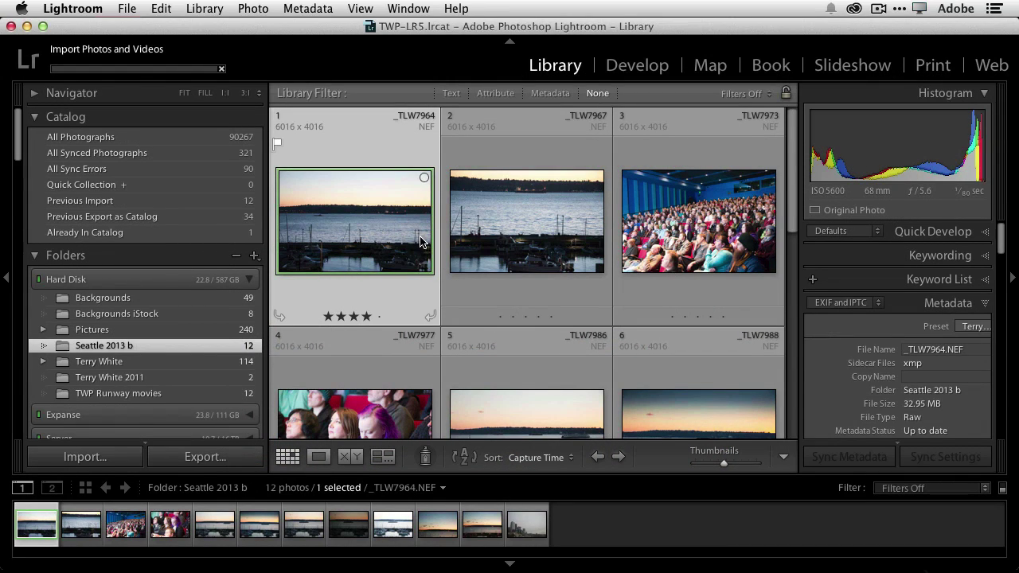
Step: Convert all photos in the Seattle 2013 b folder to DNG, converting only raw files and deleting the originals after successful conversion
key(super+a)
click(198, 9)
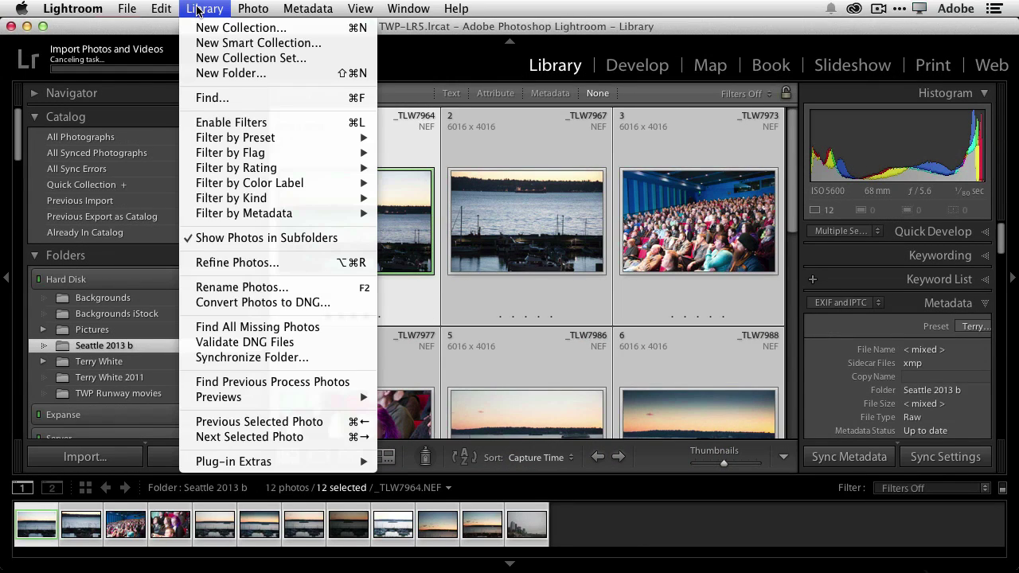
click(280, 305)
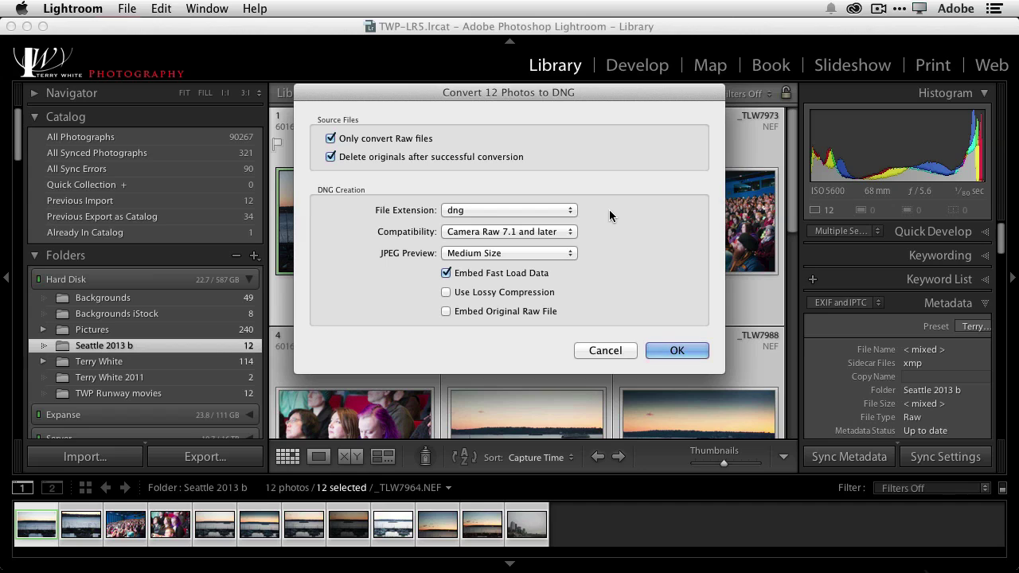
click(660, 350)
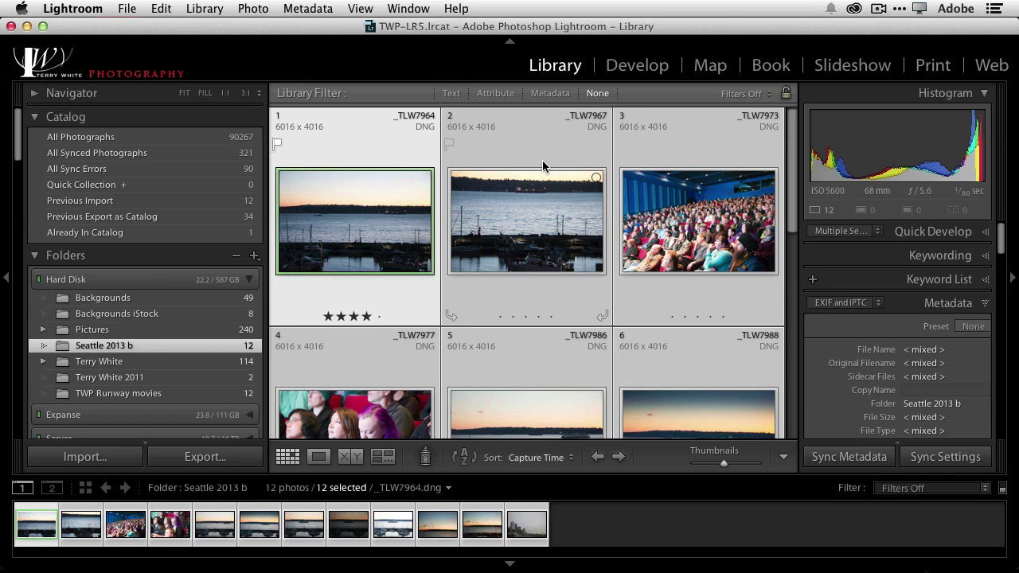
Step: Build Smart Previews for all the selected photos in the folder
click(204, 9)
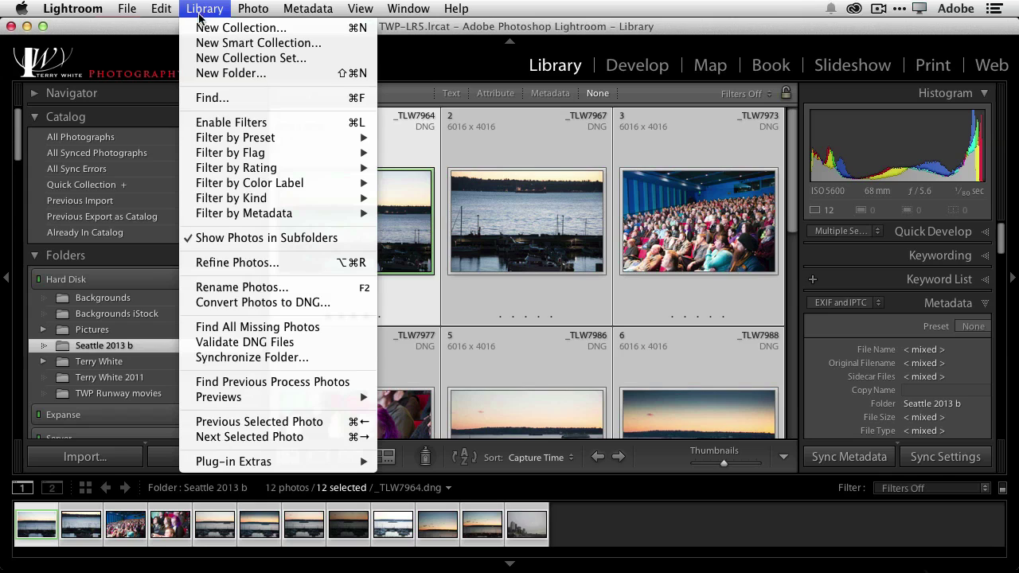
mouse_move(279, 399)
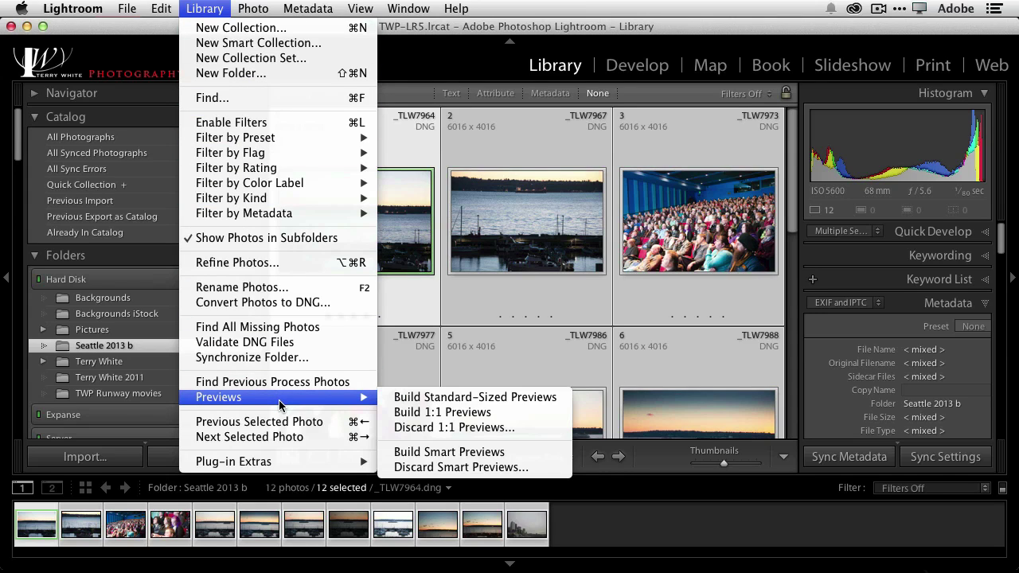
click(468, 452)
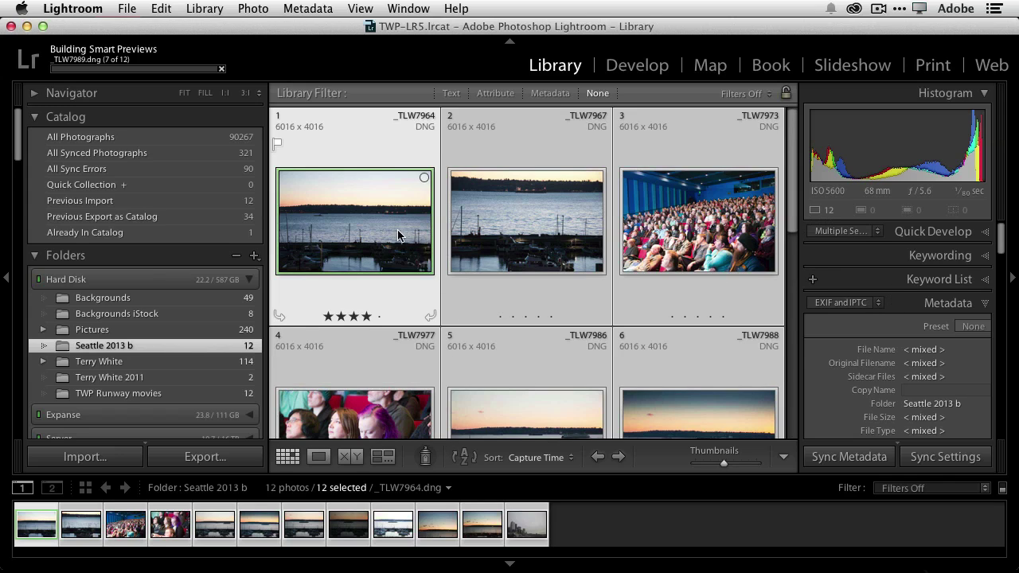
Step: Select the folder's first photo, _TLW7964, and display it in Loupe view
click(400, 395)
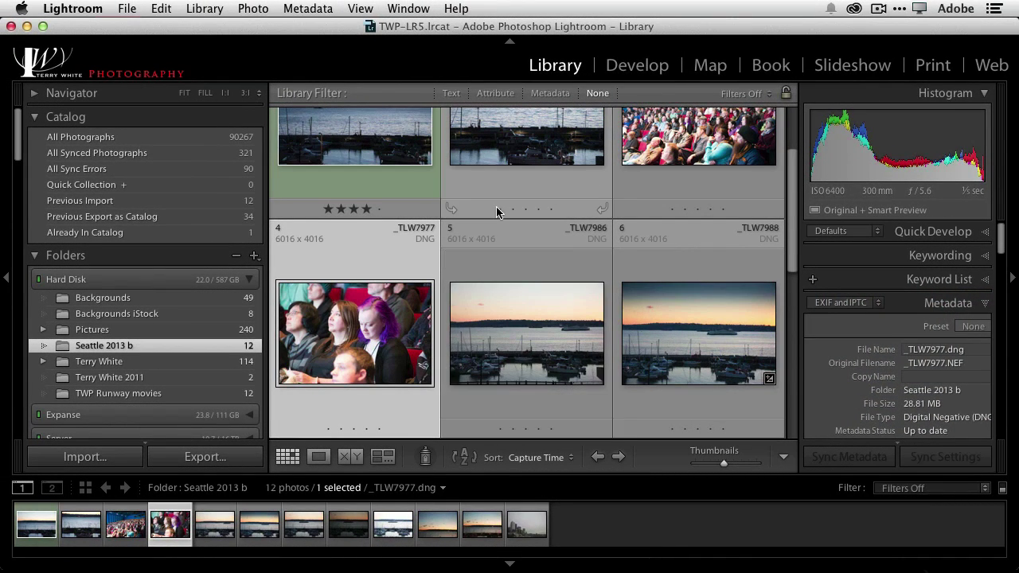
scroll(582, 254, up, 3)
key(Up)
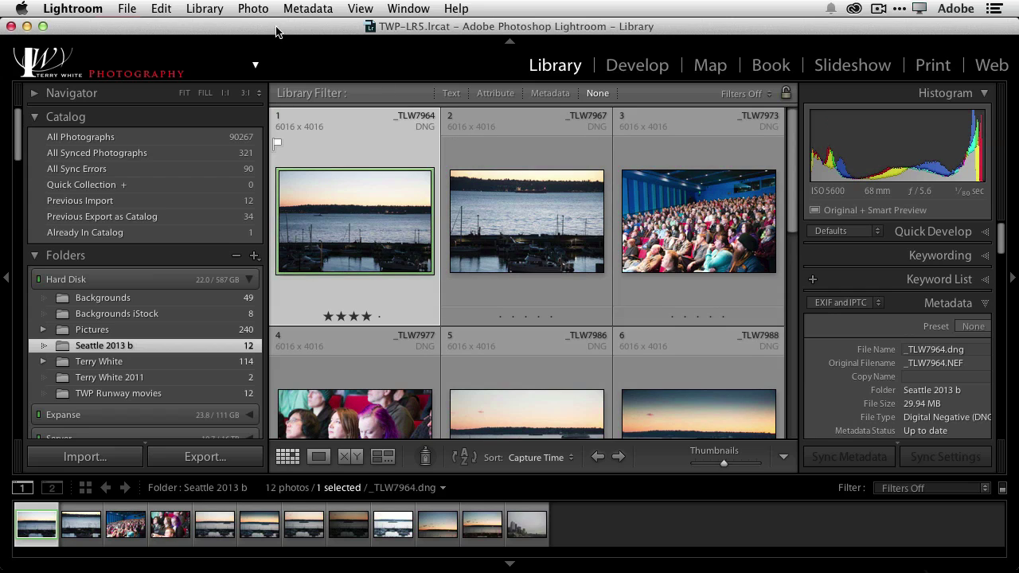
click(361, 13)
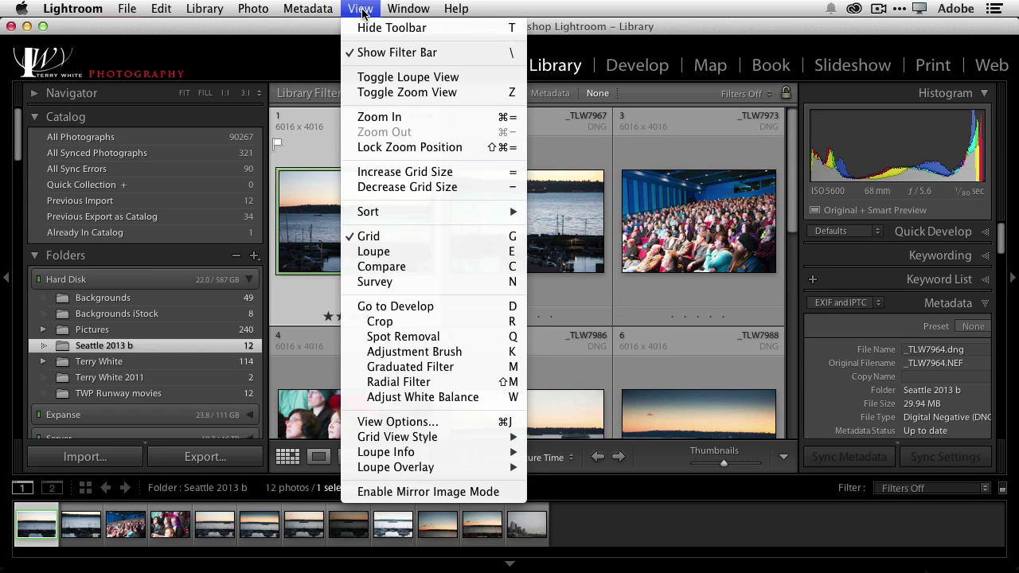
mouse_move(445, 456)
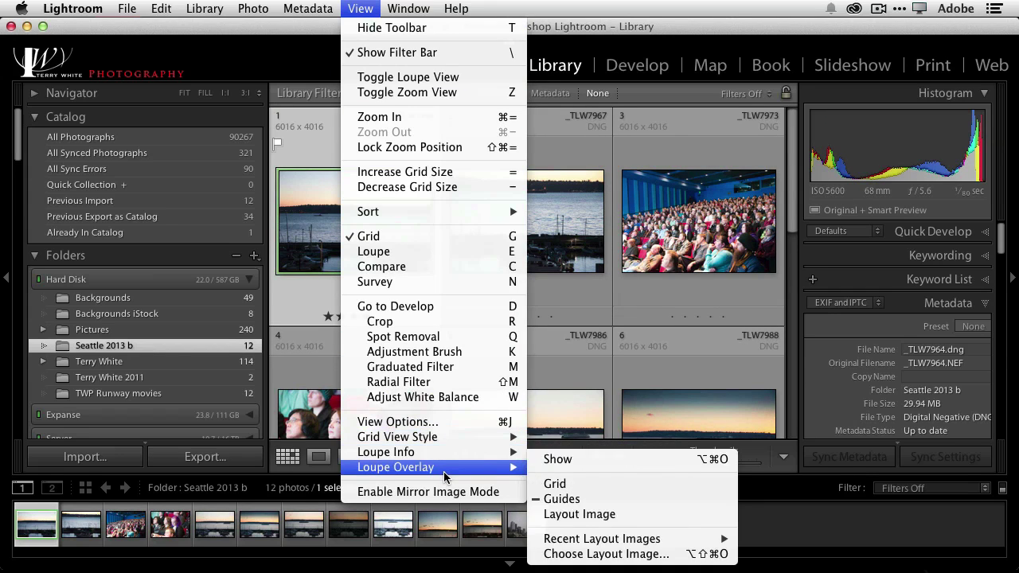
click(360, 8)
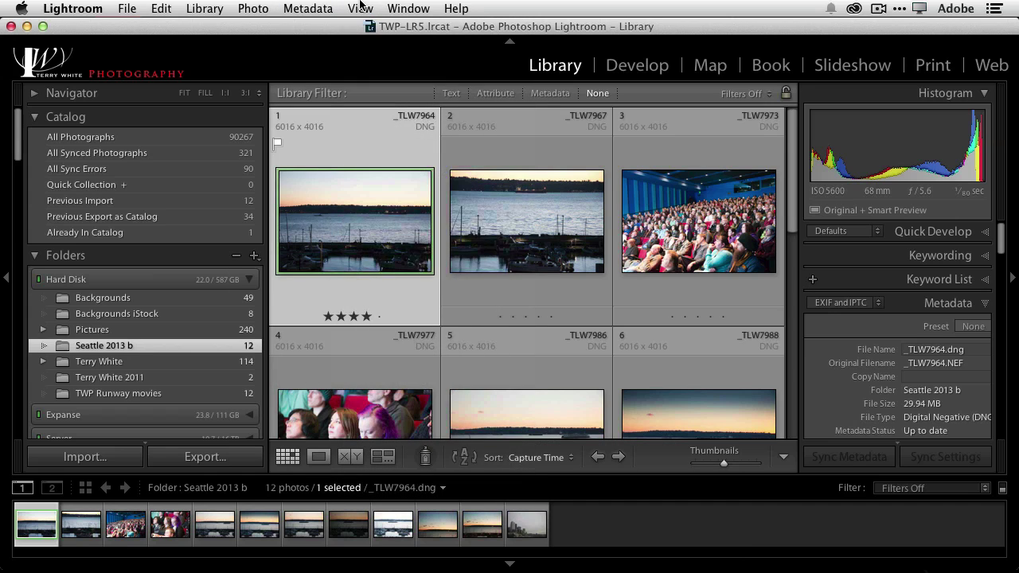
key(e)
Step: Overlay a grid on the photo, with its size set to 30 and its opacity to 19
click(361, 8)
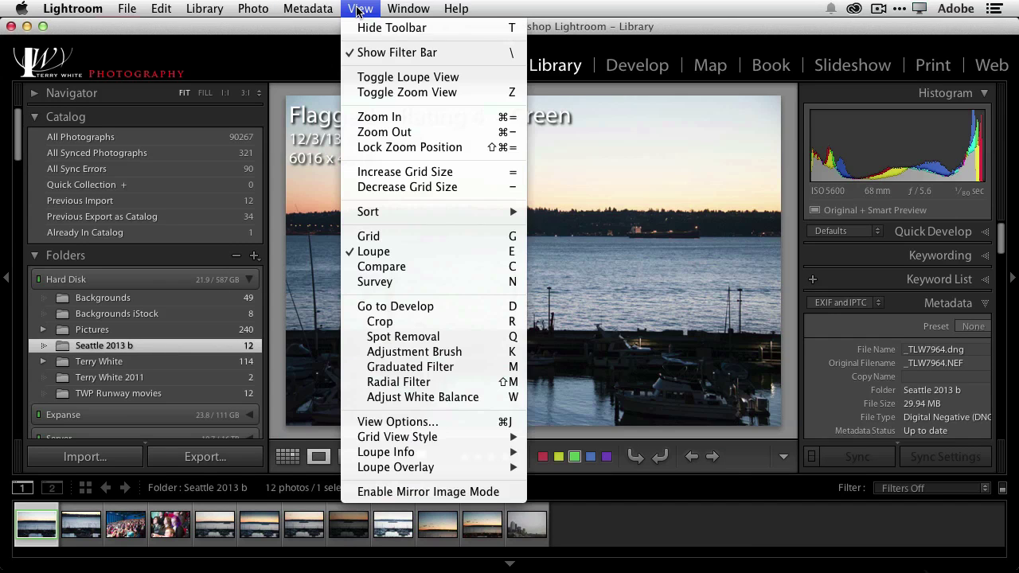
mouse_move(437, 470)
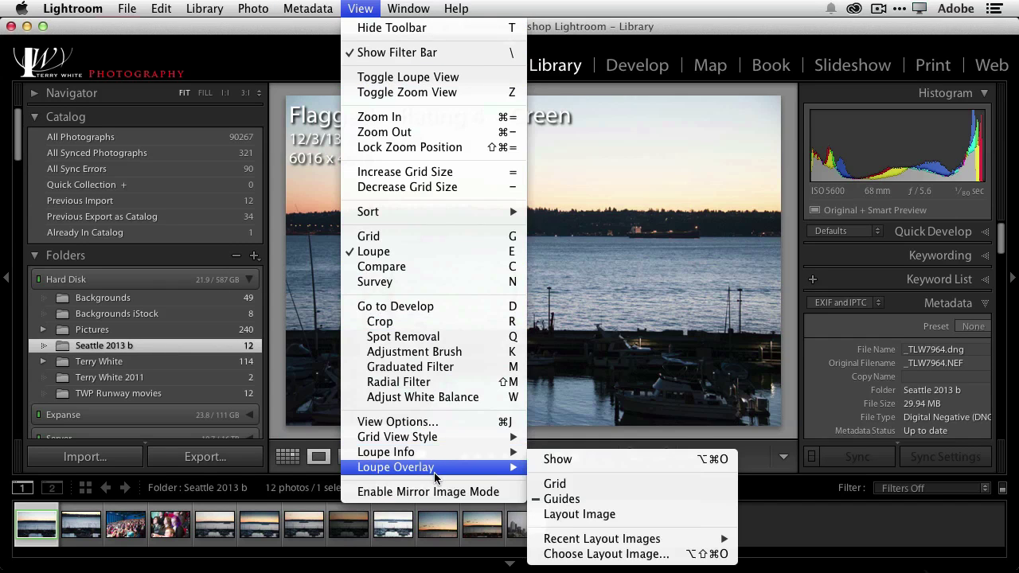
click(555, 484)
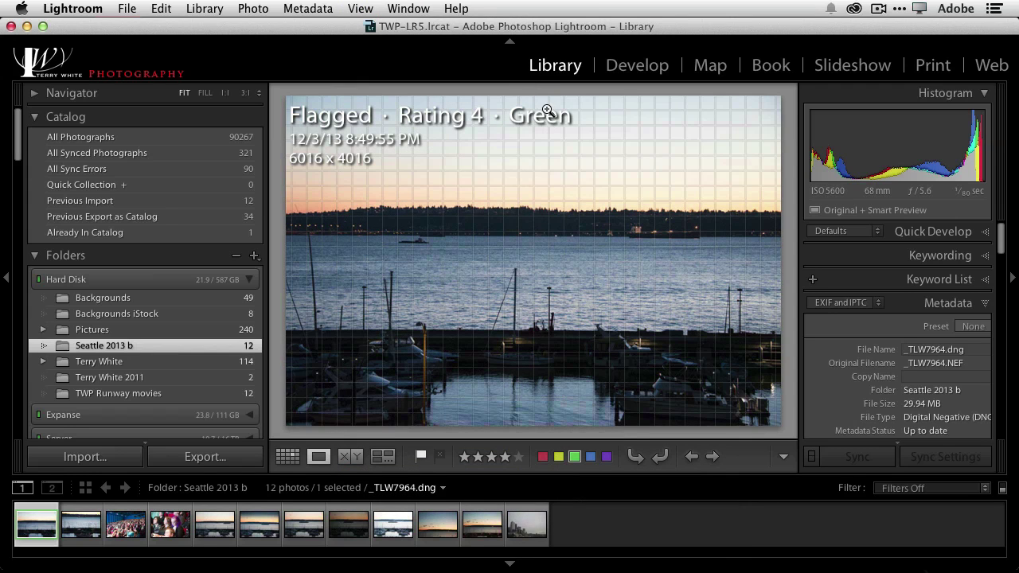
key(super)
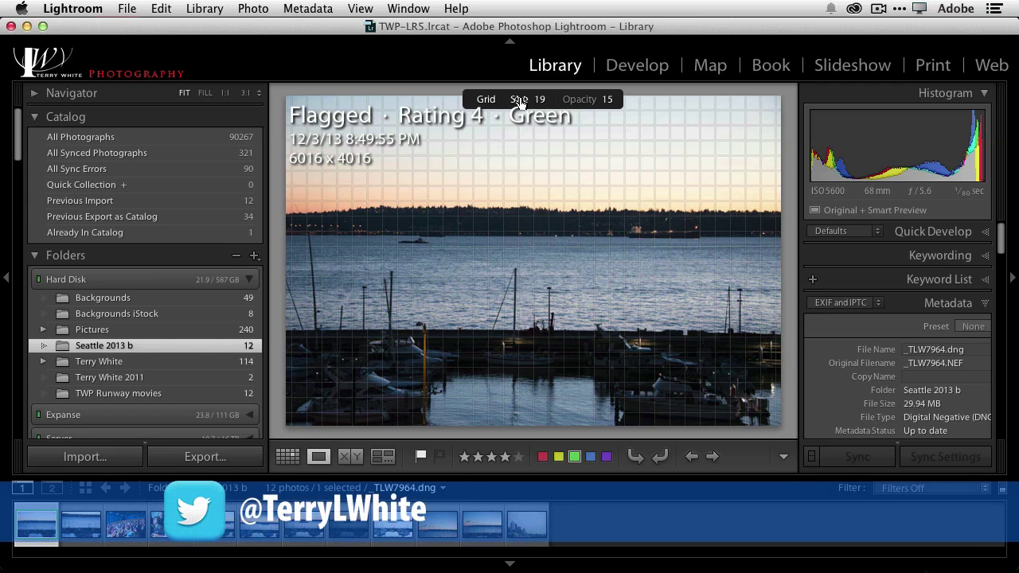
drag(519, 98, 590, 100)
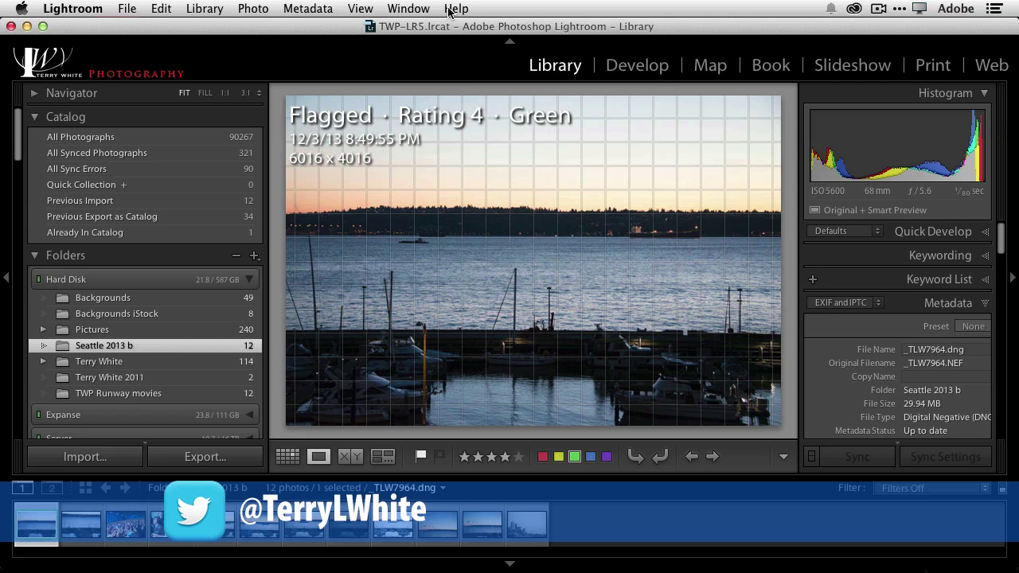
Step: Add the guides overlay and move its crossing point onto the dock edge beside the yellow pole
click(415, 8)
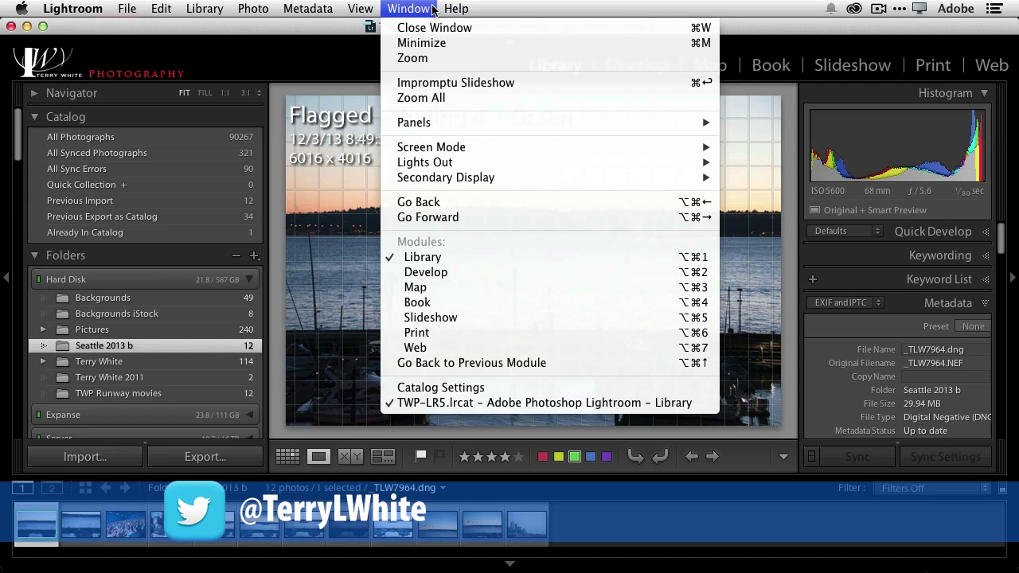
mouse_move(371, 9)
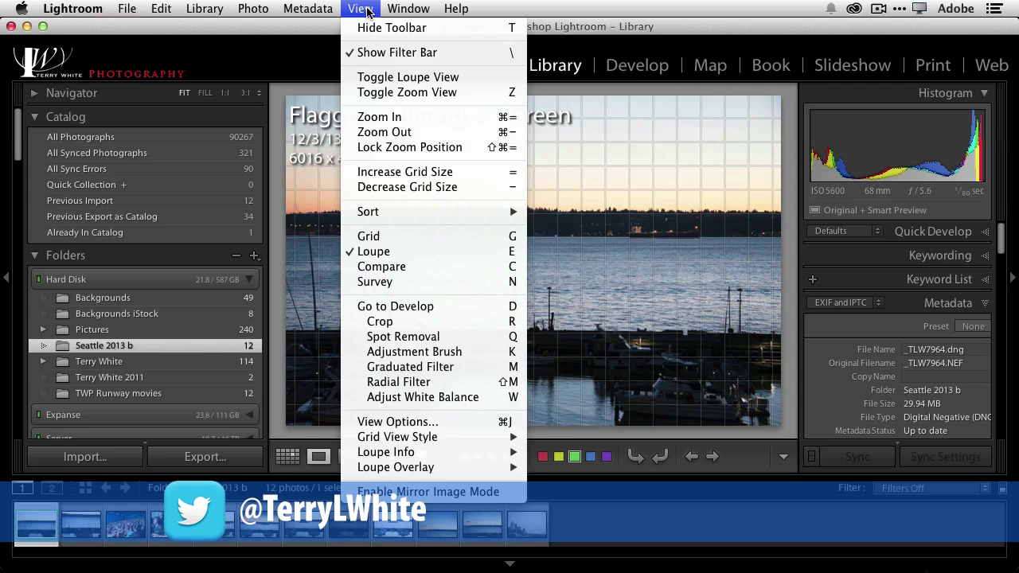
mouse_move(515, 468)
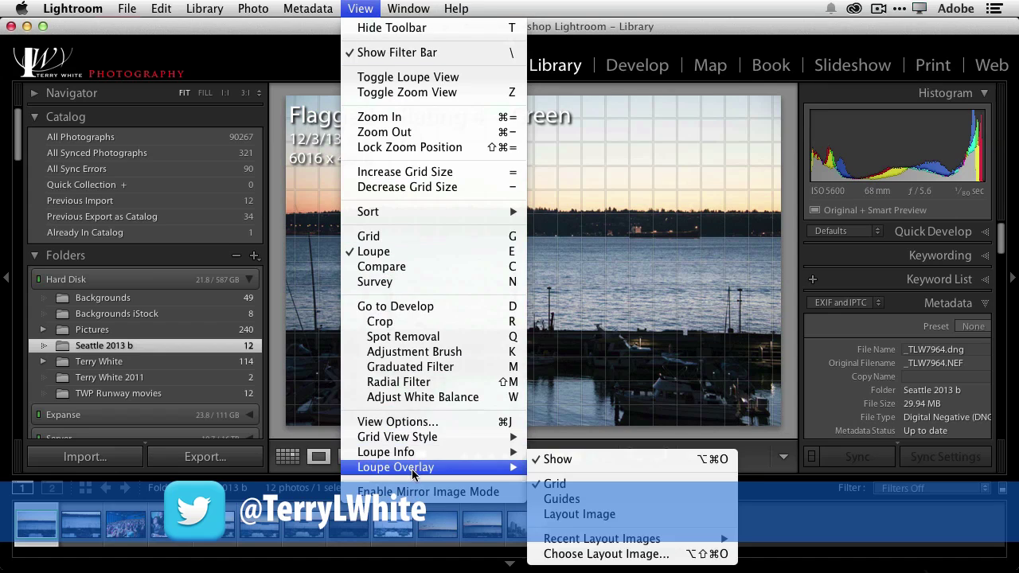
click(557, 499)
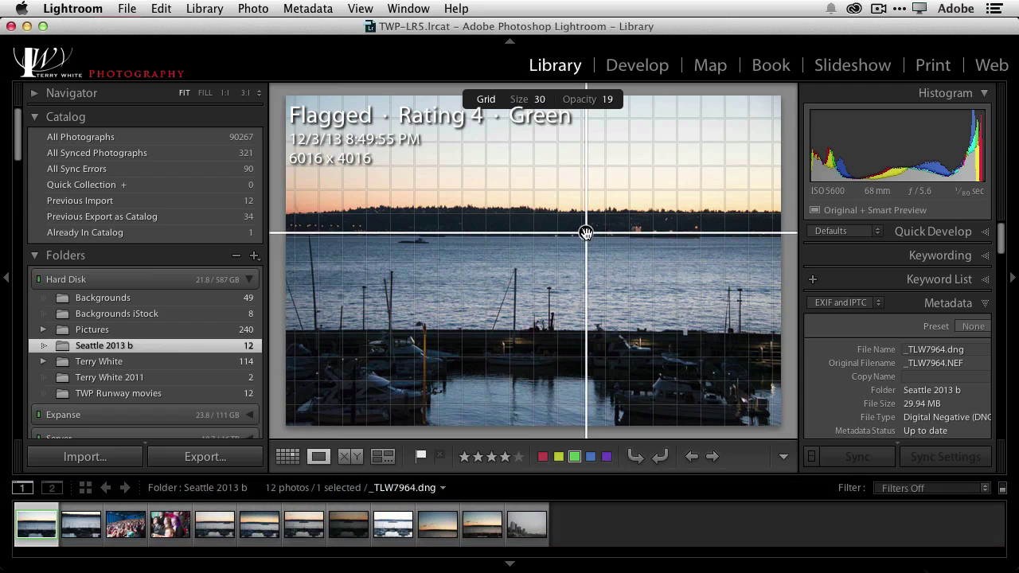
drag(587, 232, 435, 331)
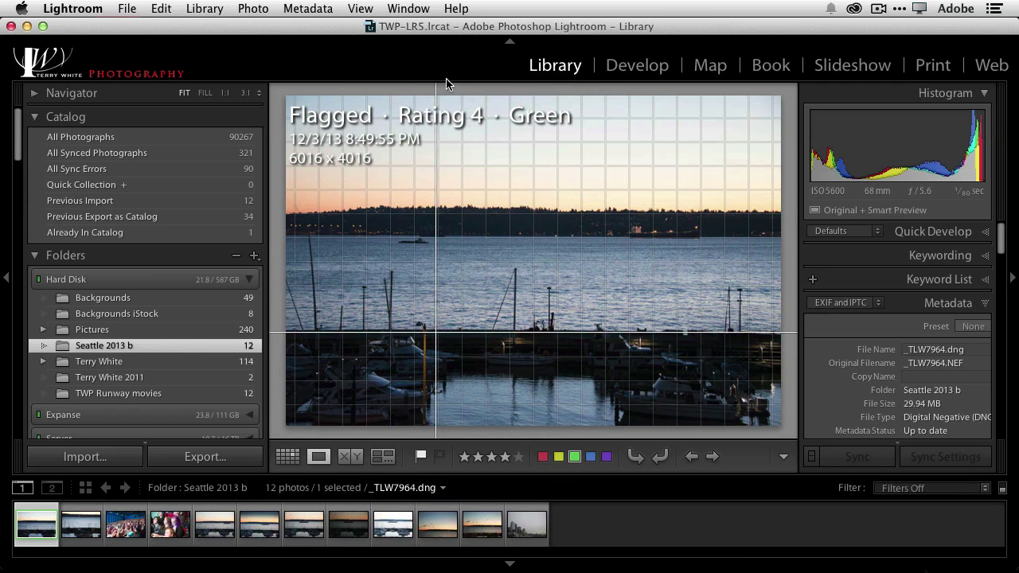
Step: Turn off both the grid and the guides loupe overlays
click(407, 8)
mouse_move(360, 8)
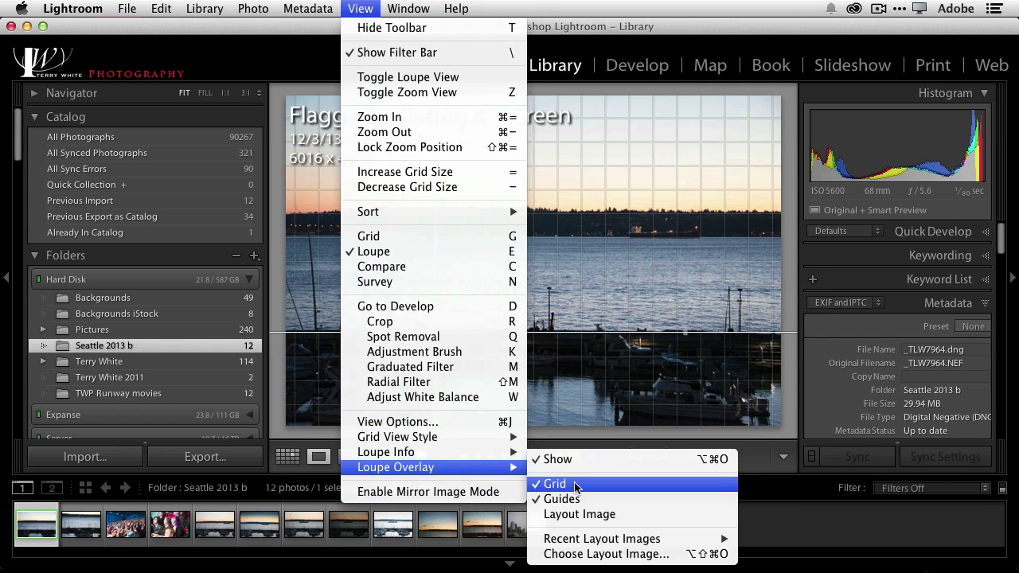
click(619, 483)
click(359, 8)
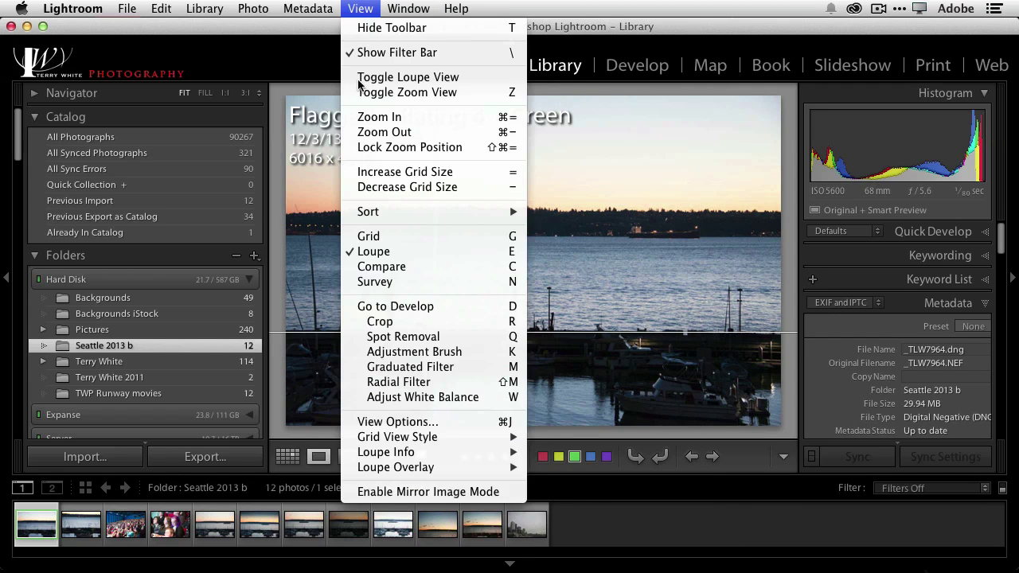
mouse_move(386, 469)
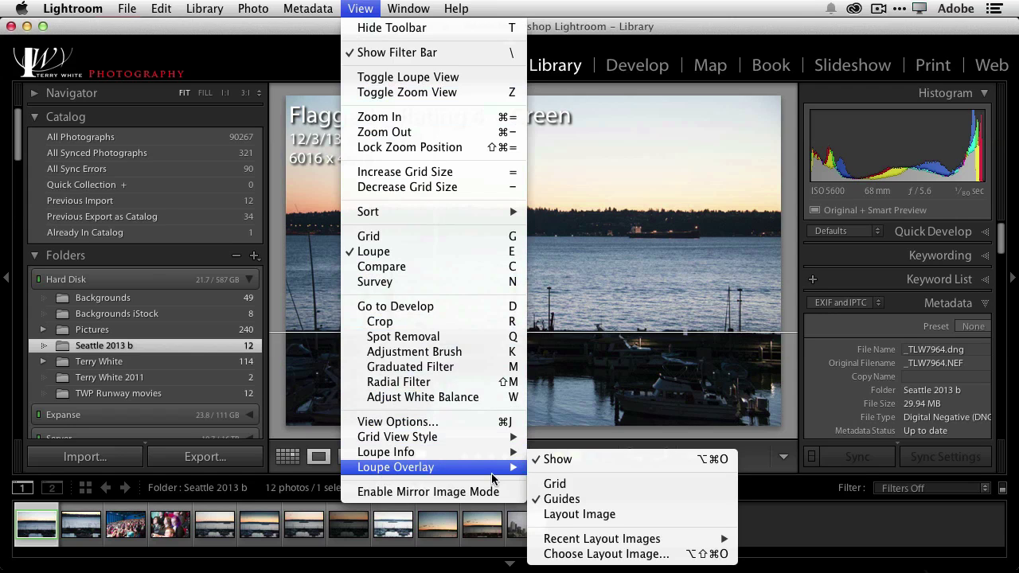
click(570, 499)
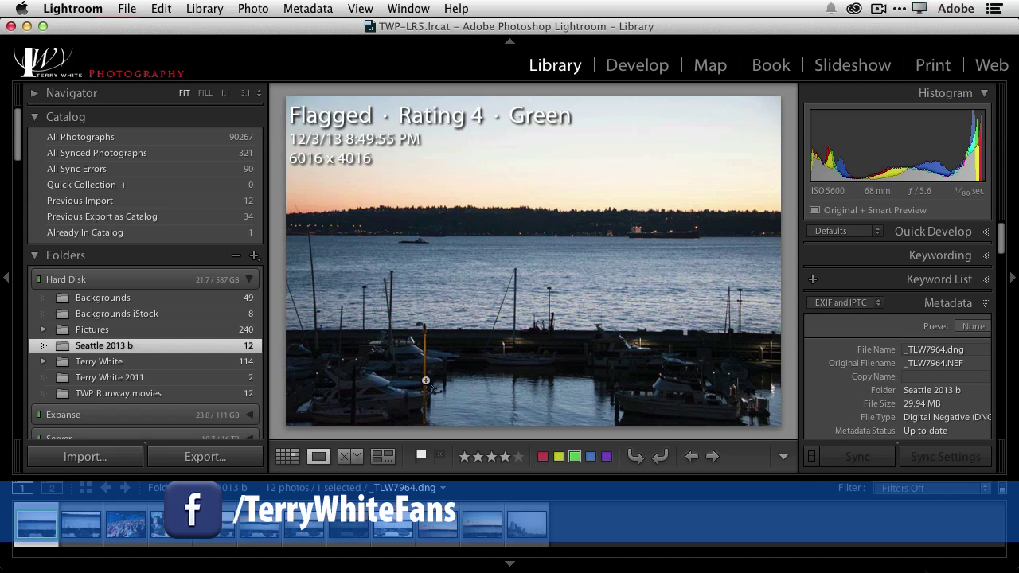
Step: Start a new smart collection and name it Seattle Shots
scroll(223, 354, down, 5)
scroll(220, 354, down, 2)
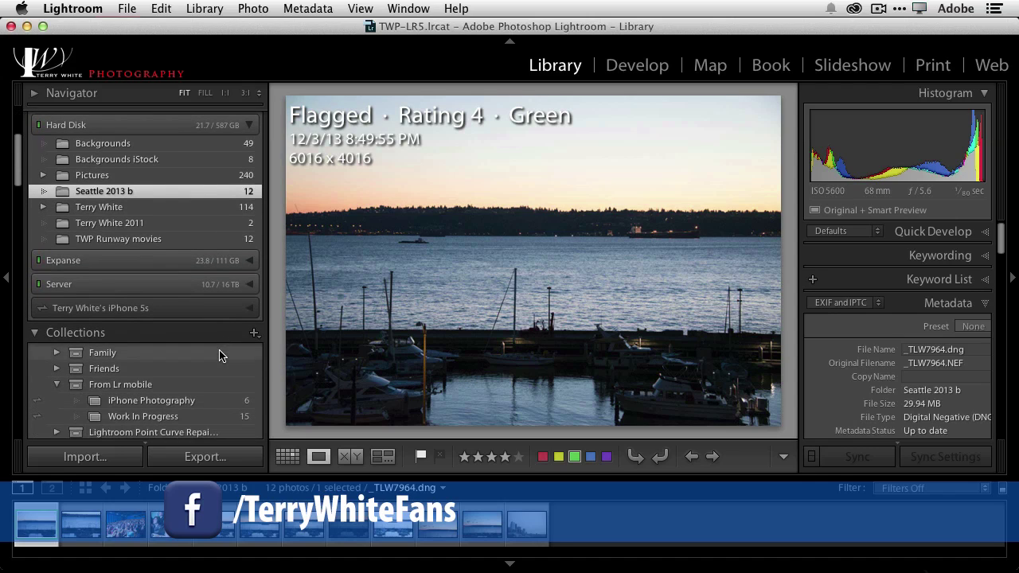
click(254, 334)
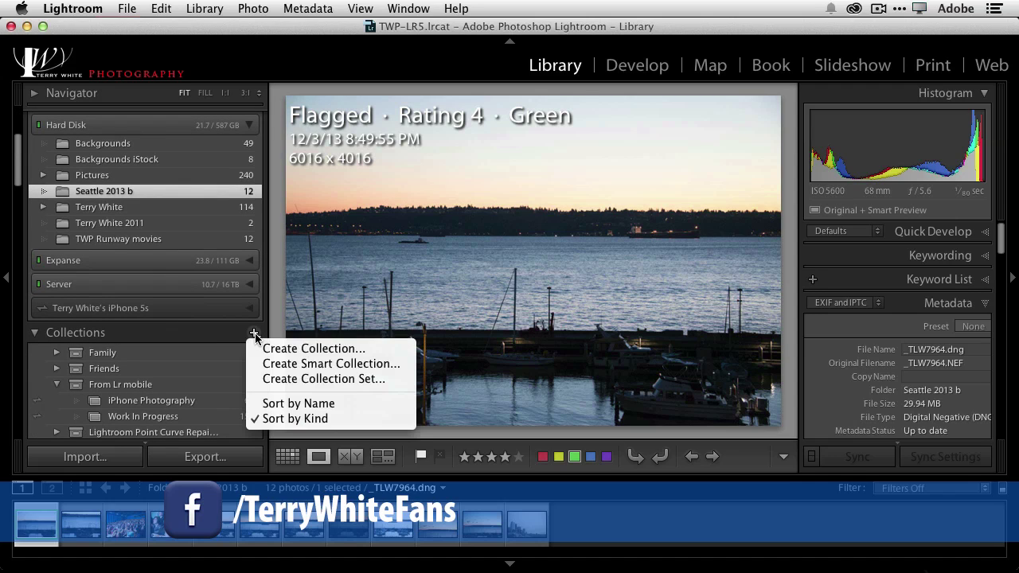
click(267, 364)
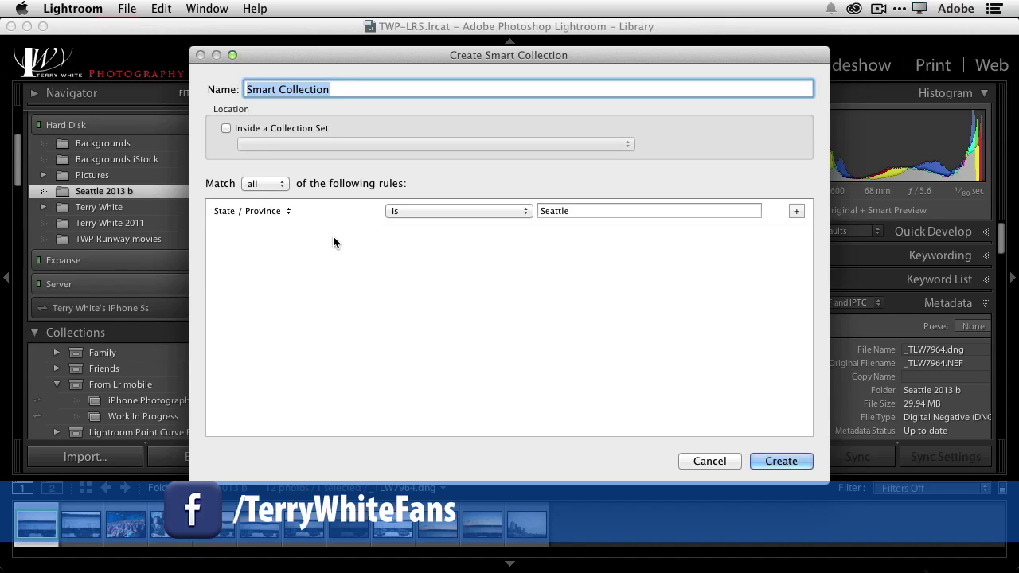
text(Seatt)
text(le)
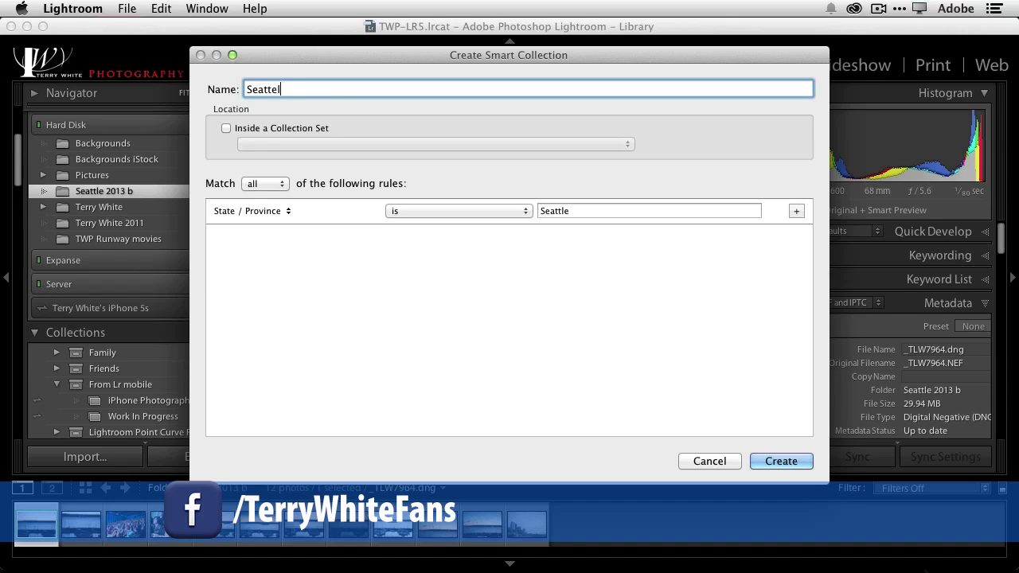
key(BackSpace)
key(BackSpace)
text(le Shots)
Step: Review the available rule criteria, keep the rule State / Province is Seattle, and create the smart collection
click(264, 211)
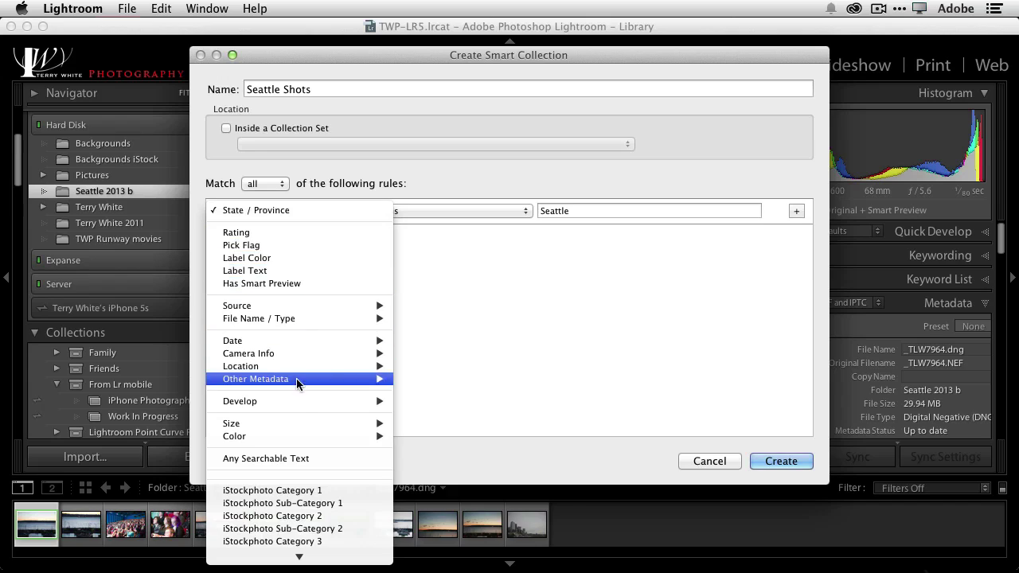
mouse_move(301, 443)
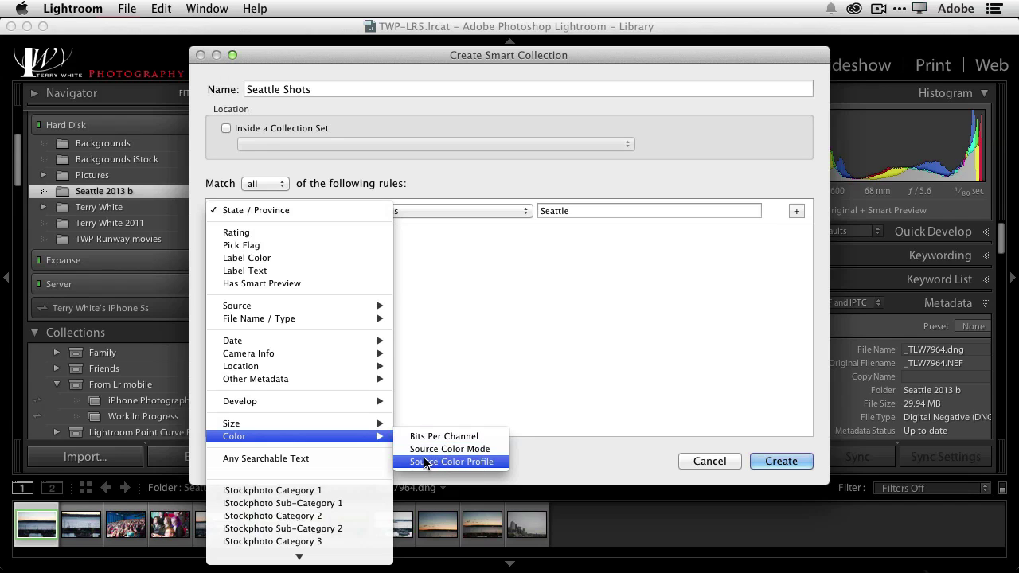
mouse_move(322, 424)
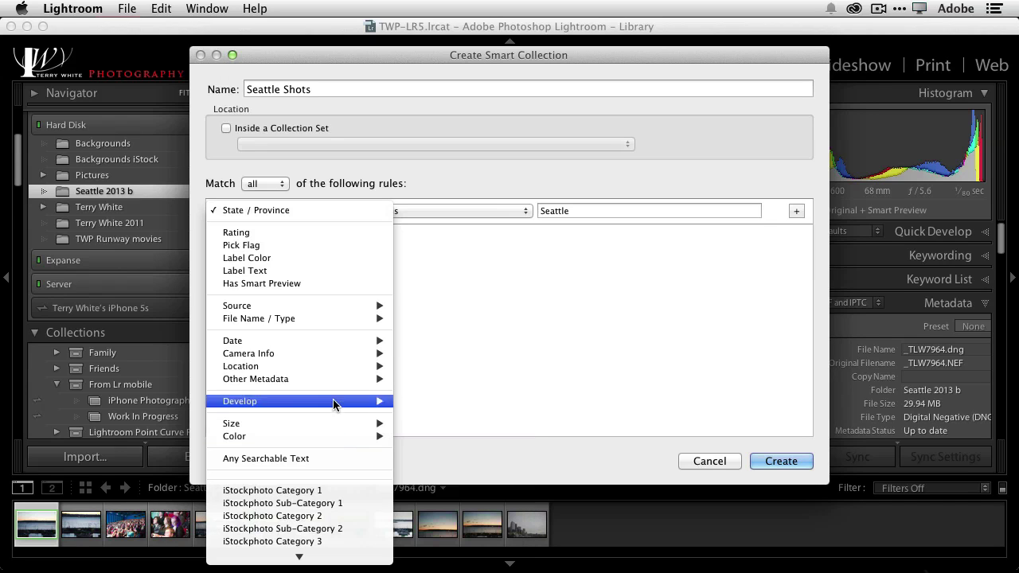
mouse_move(326, 365)
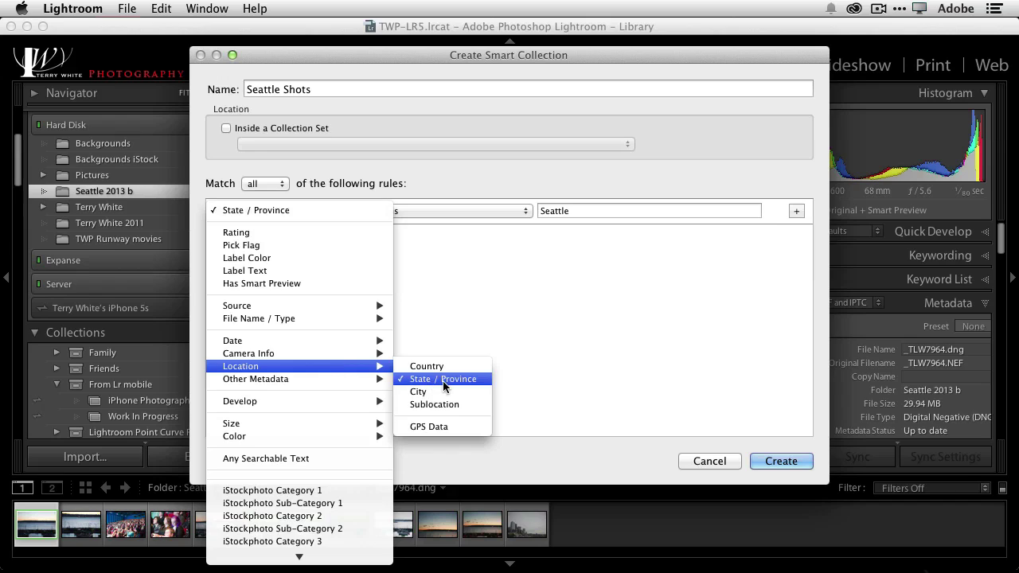
click(546, 236)
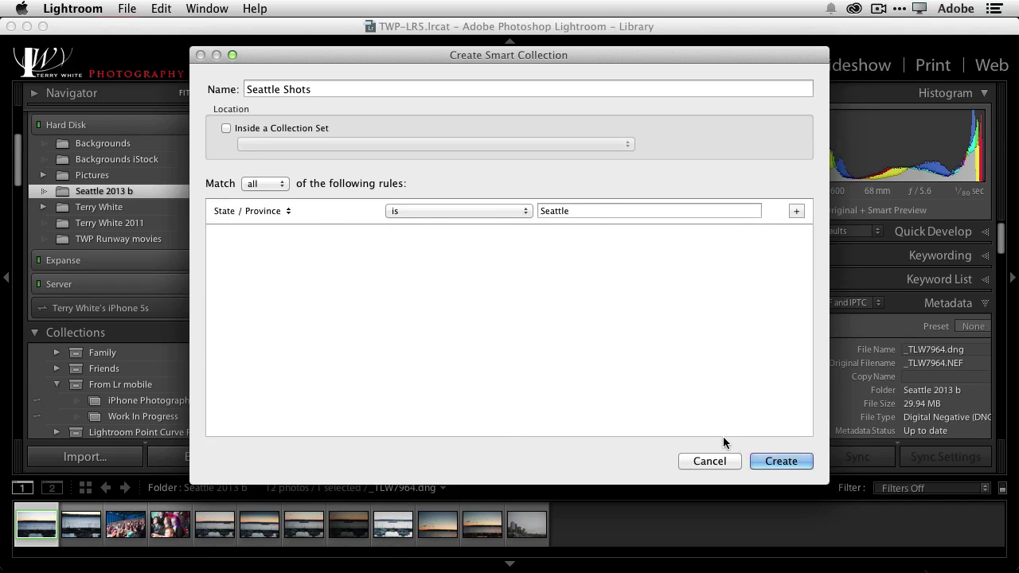
click(763, 460)
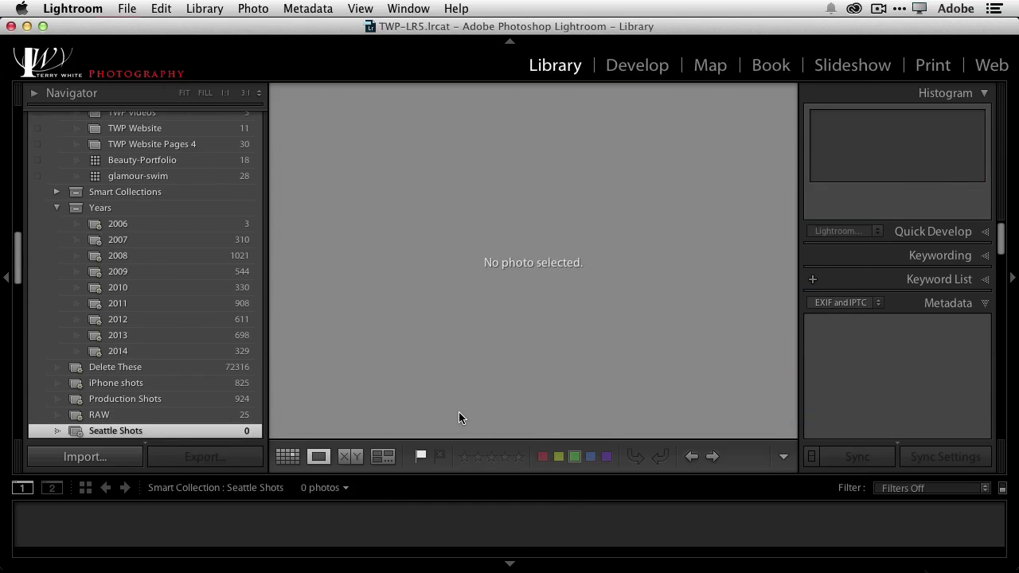
Step: Show the Seattle 2013 b folder's photos in grid view and locate the Alaskan Way address in Seattle on the map
scroll(239, 295, up, 15)
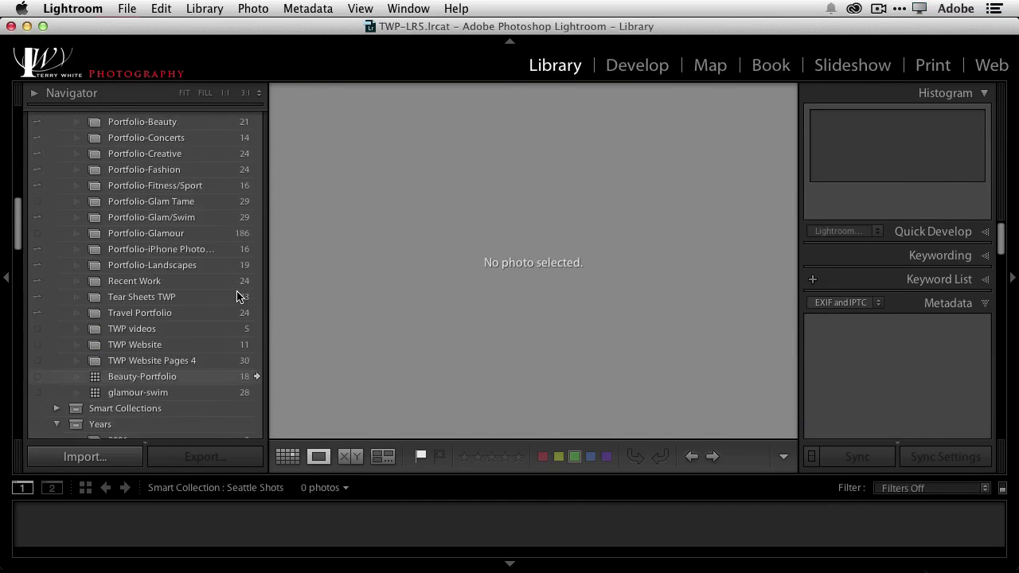
scroll(236, 295, up, 3)
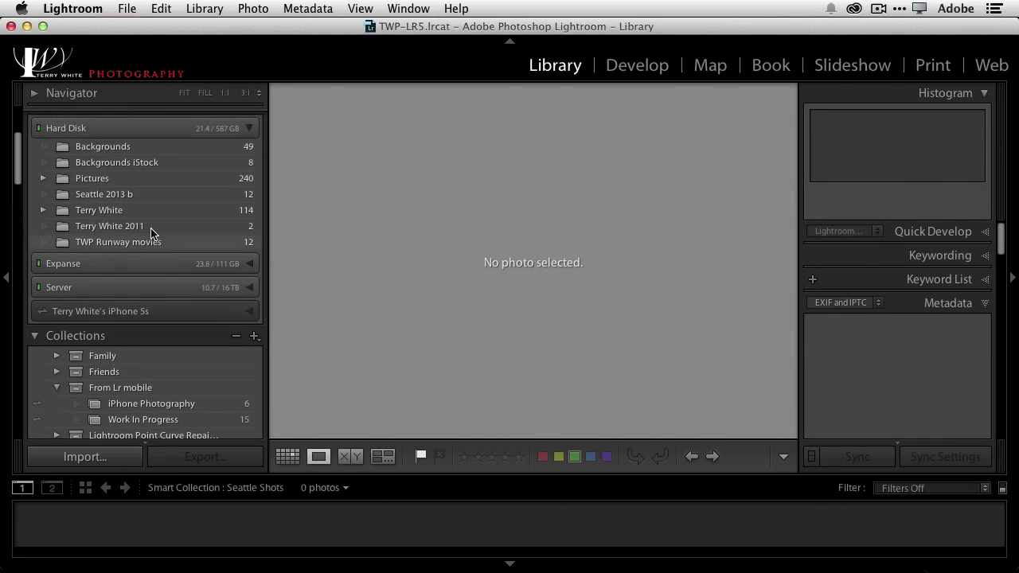
click(132, 196)
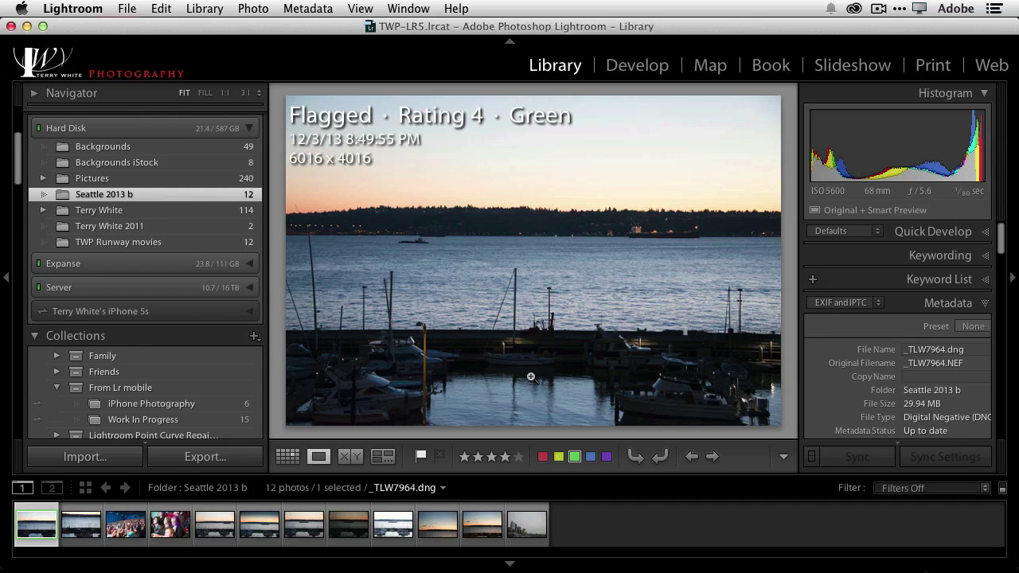
key(g)
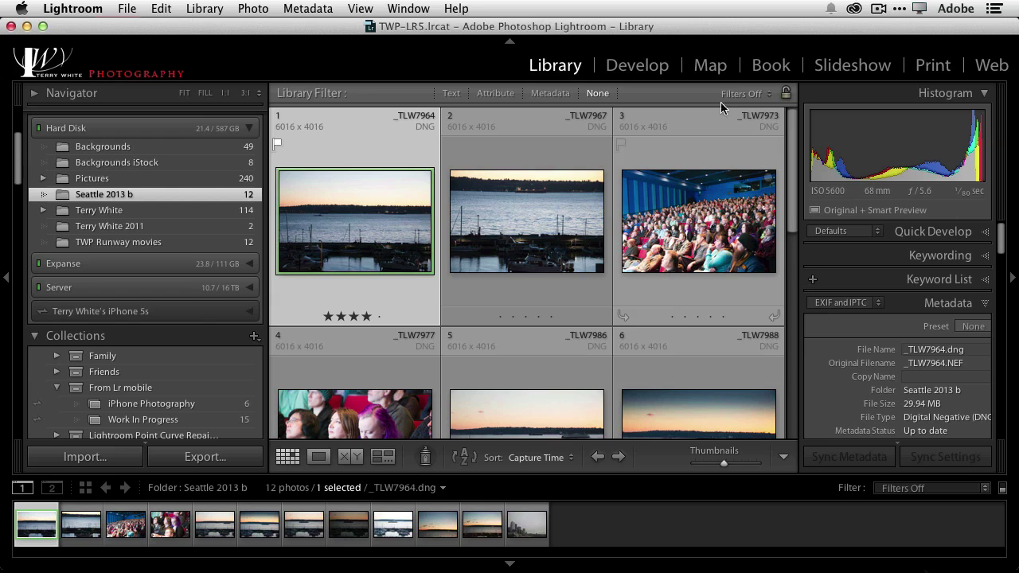
click(709, 67)
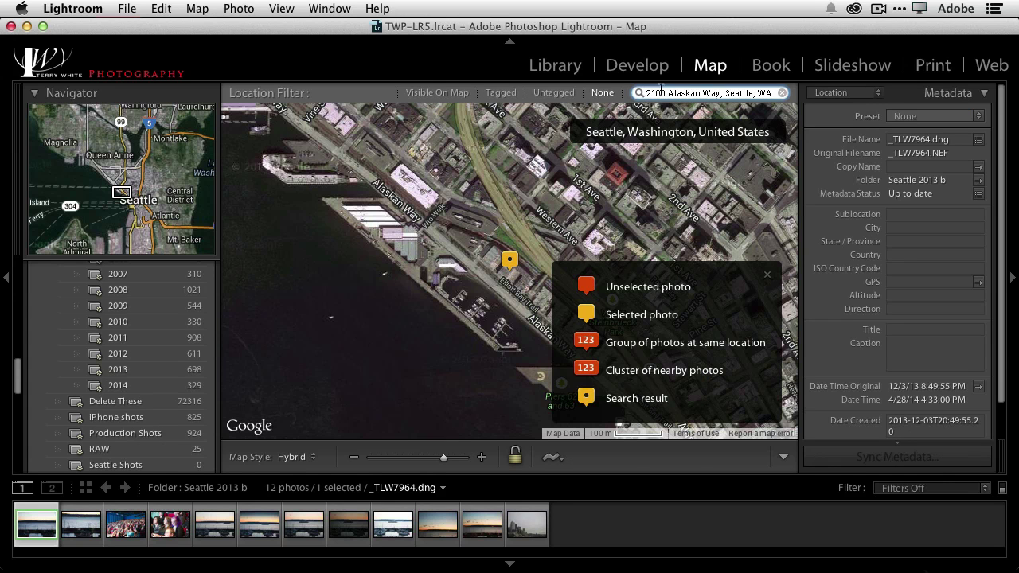
key(Return)
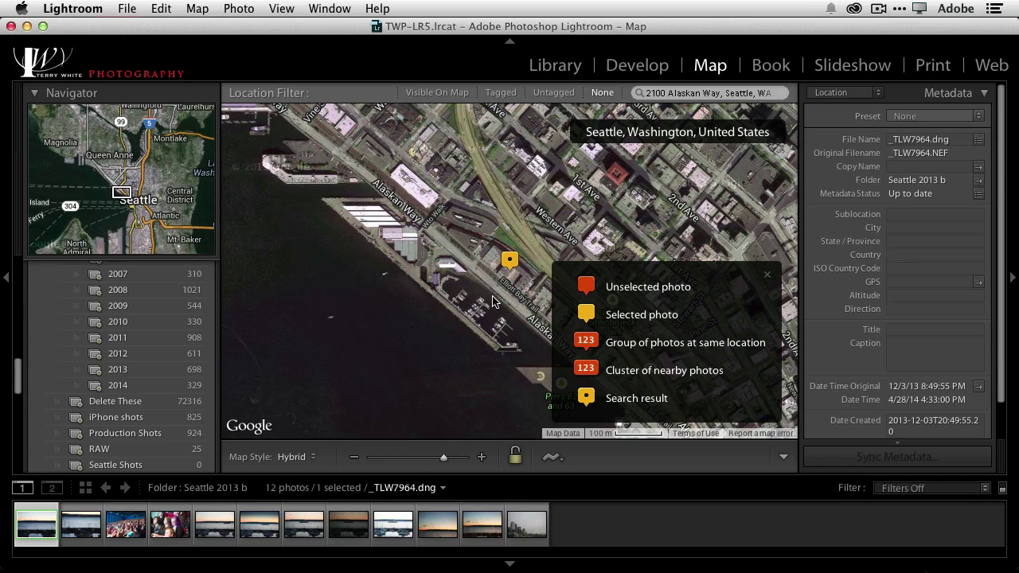
Step: Geotag every photo in the folder except the two audience shots at the search result marker, then deselect all photos
super+click(94, 519)
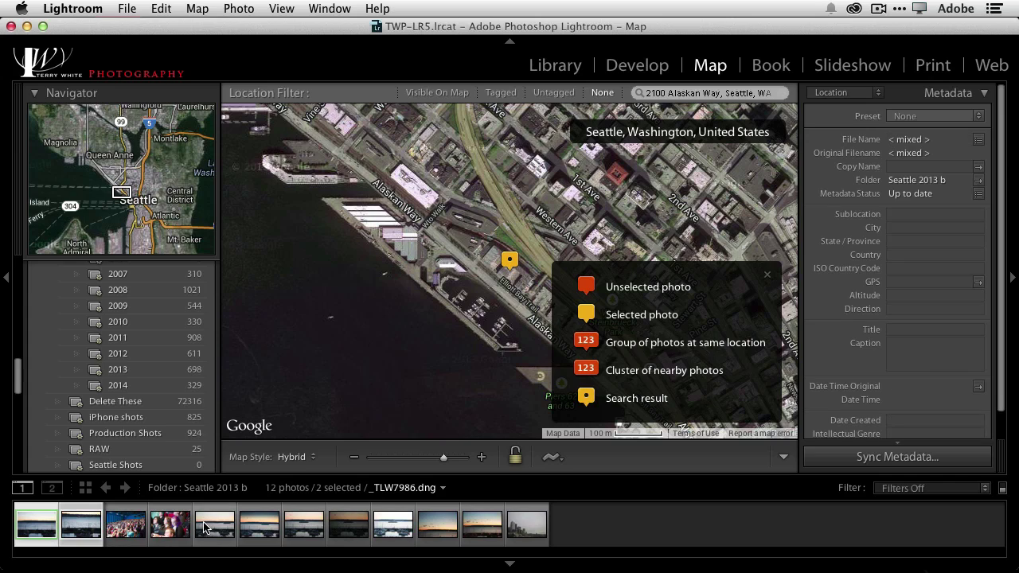
super+click(215, 526)
super+click(259, 525)
super+click(304, 526)
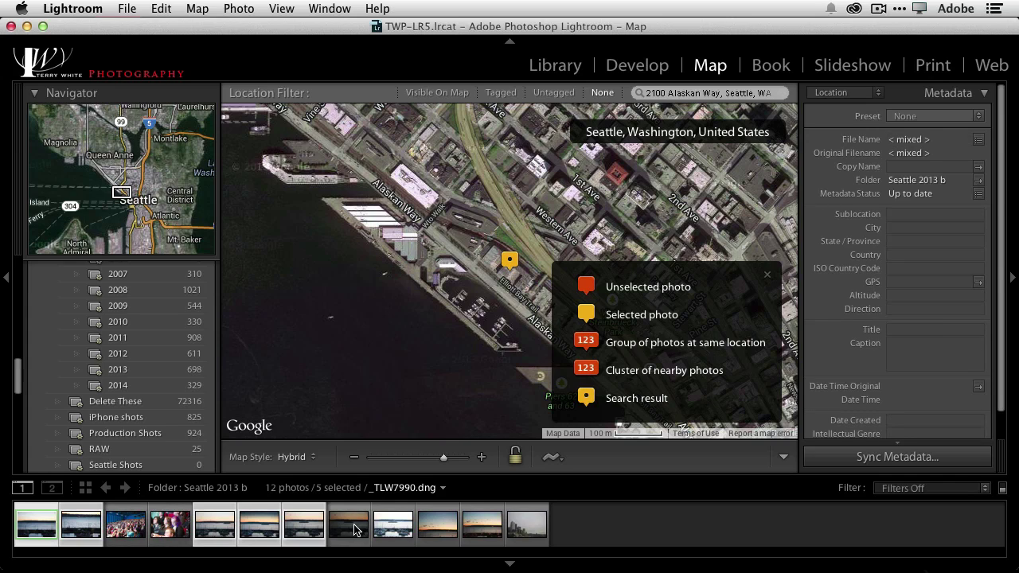
super+click(348, 525)
super+click(392, 528)
super+click(438, 529)
super+click(483, 529)
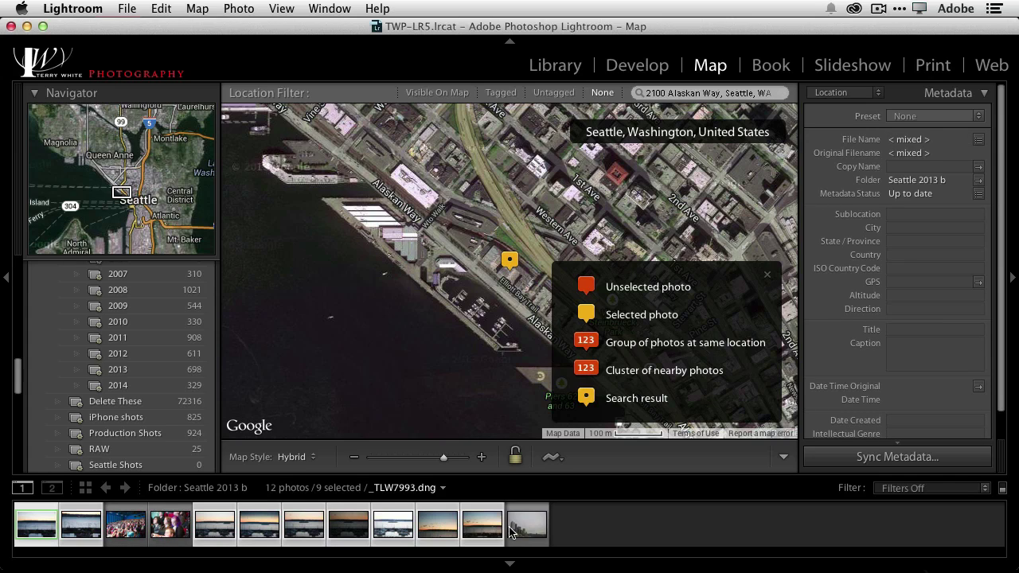
super+click(516, 531)
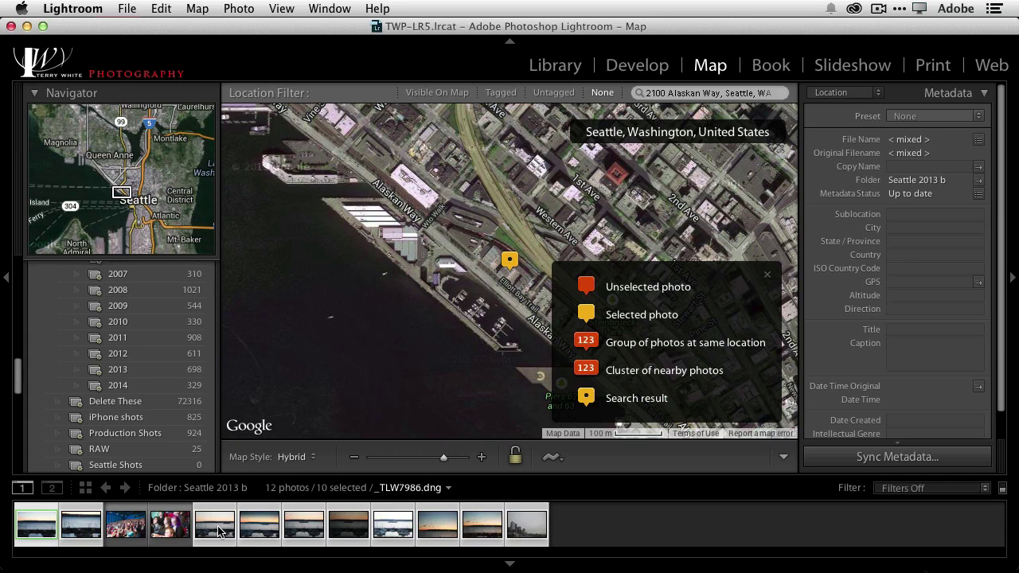
click(216, 528)
drag(216, 528, 511, 270)
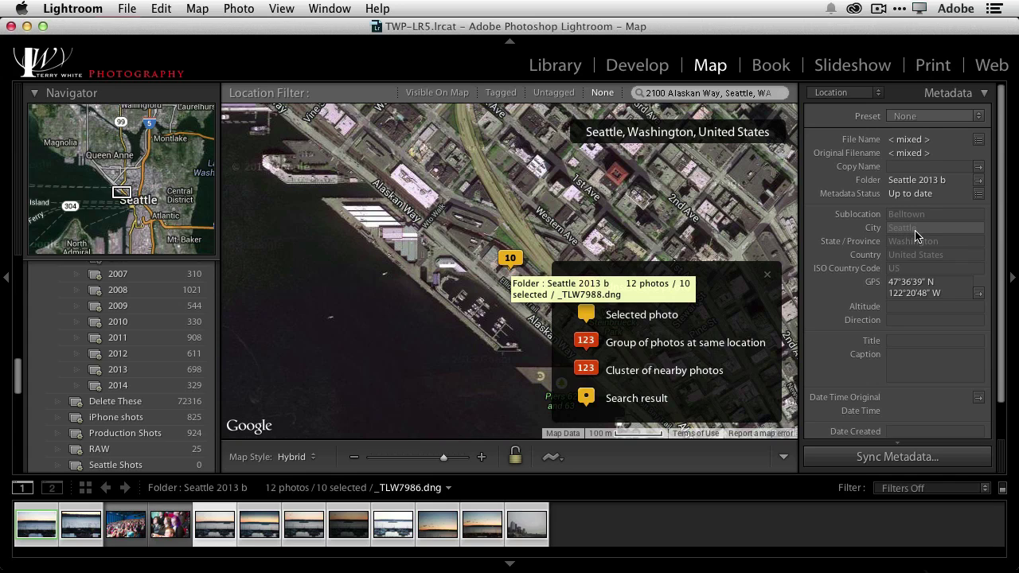
click(667, 527)
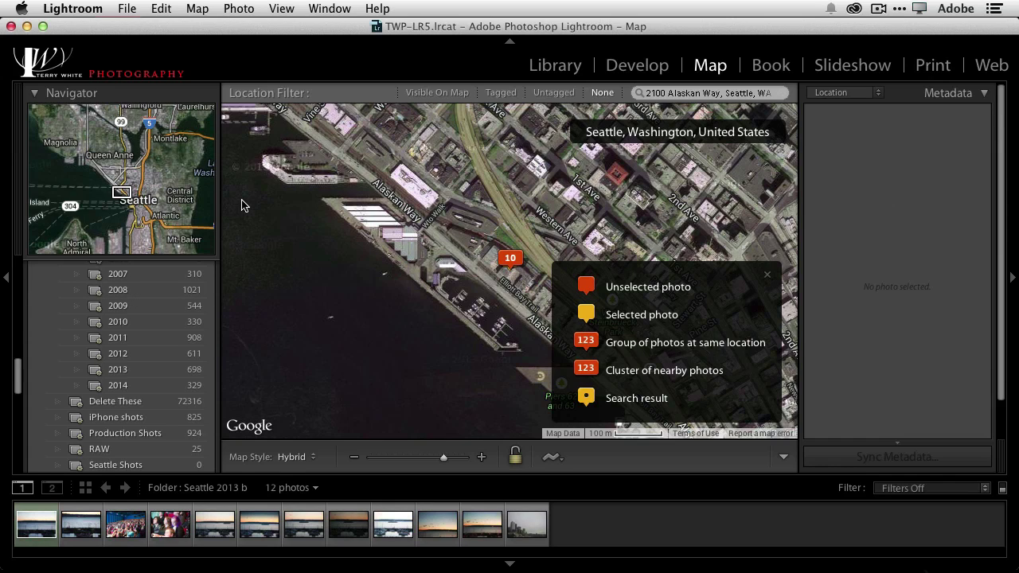
Step: Edit the Seattle Shots smart collection in the Library so its rule reads City is Seattle, and save it
key(g)
scroll(178, 359, down, 3)
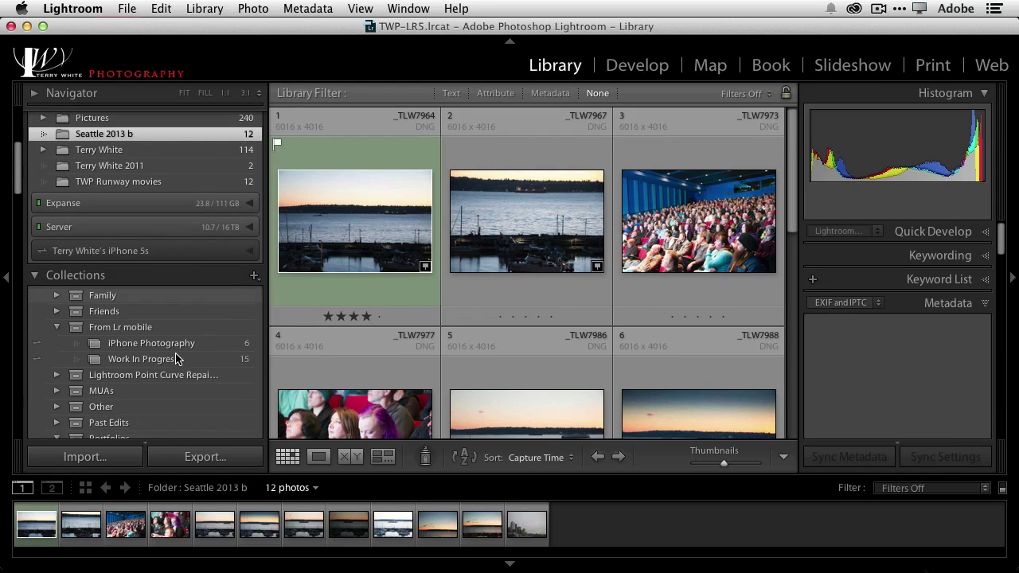
scroll(175, 359, down, 10)
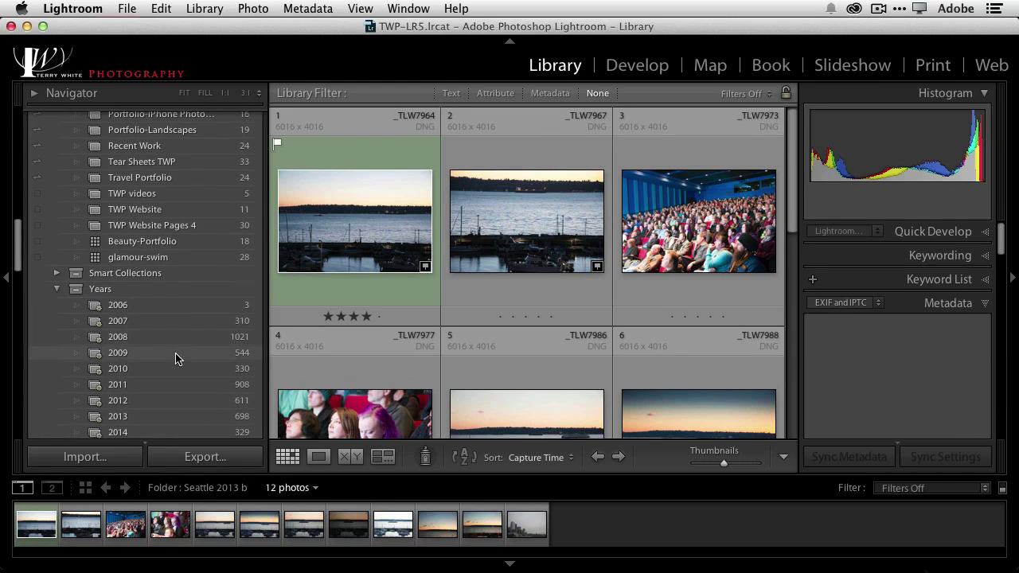
scroll(176, 359, down, 10)
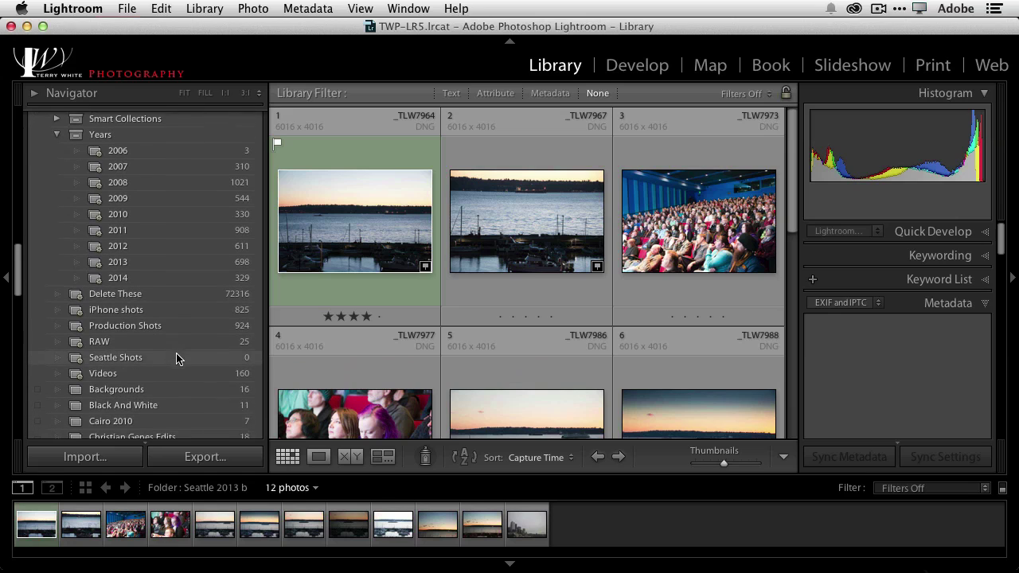
click(175, 355)
right_click(173, 355)
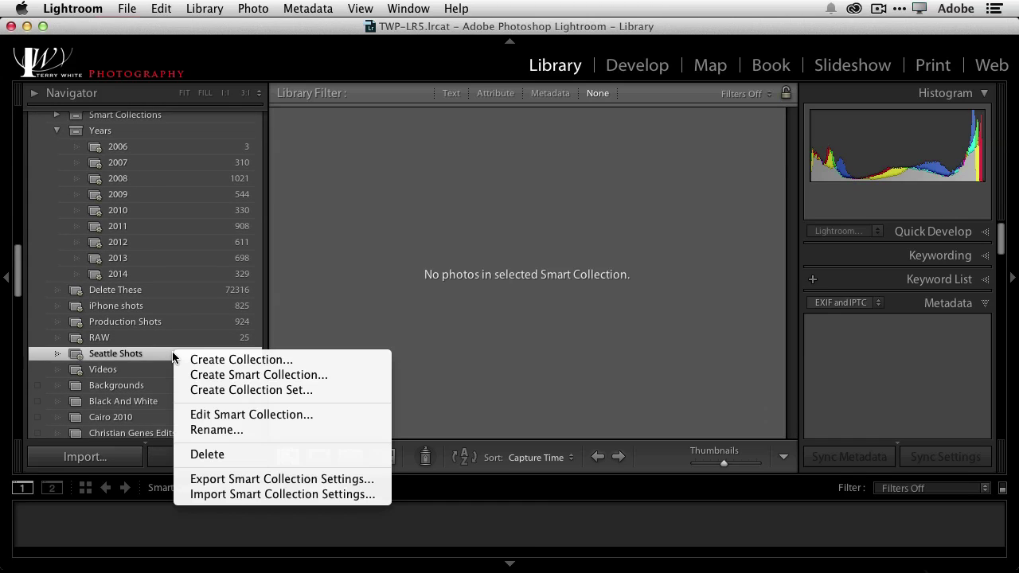
click(265, 415)
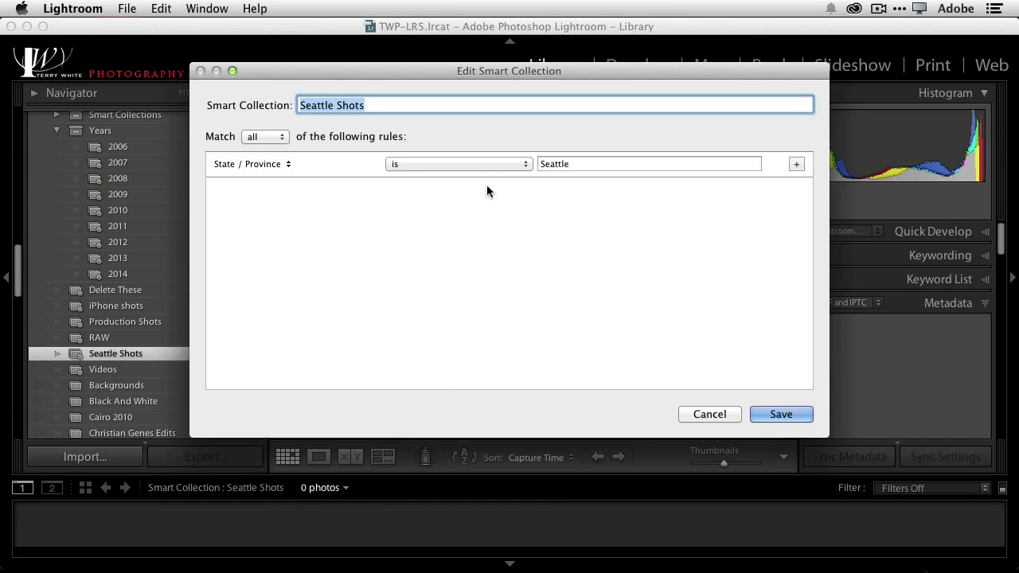
click(287, 164)
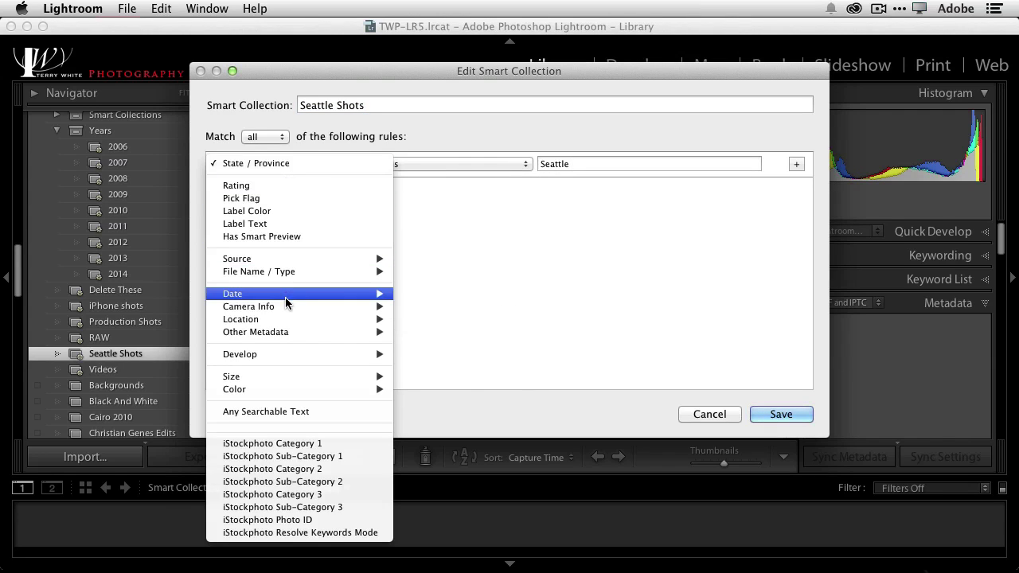
mouse_move(282, 319)
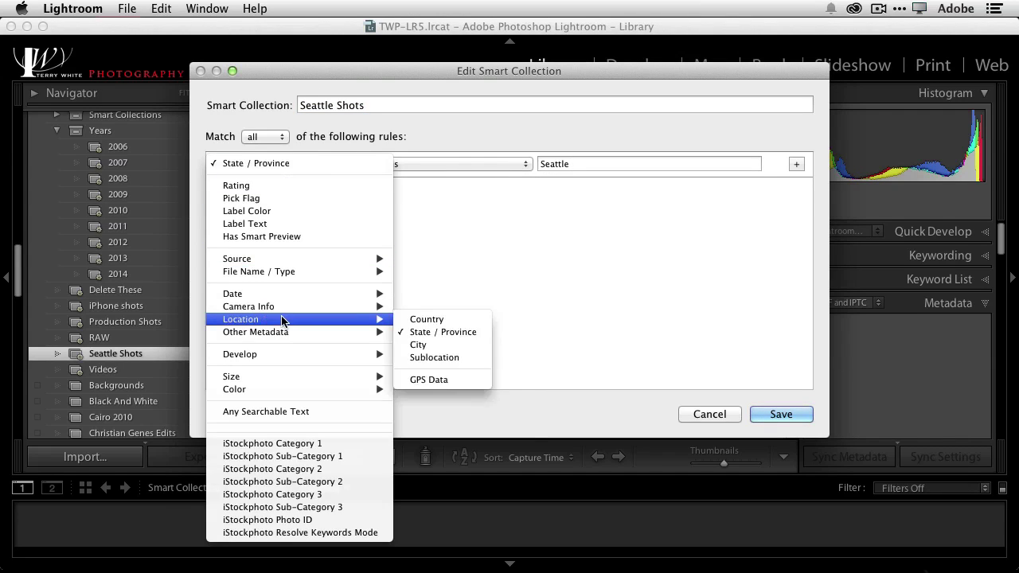
click(419, 345)
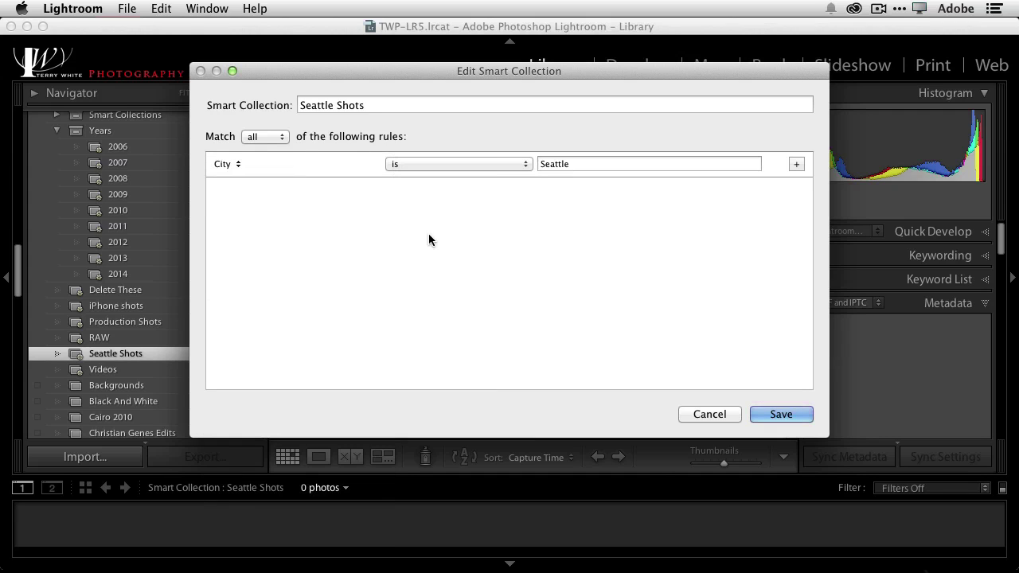
click(772, 414)
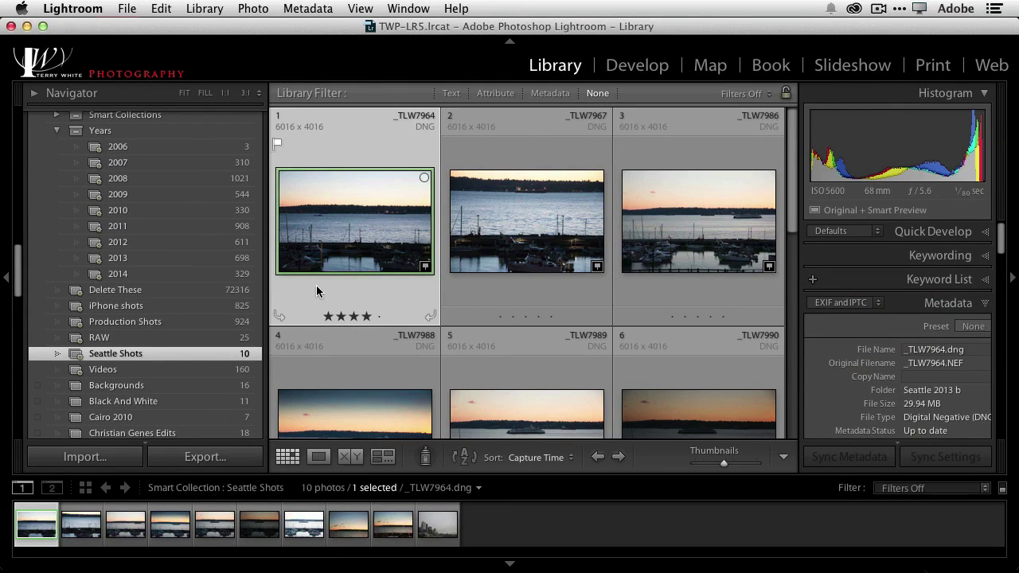
Step: Add the photos _TLW7964, _TLW7988 and _TLW7967 to the Quick Collection
scroll(200, 255, up, 10)
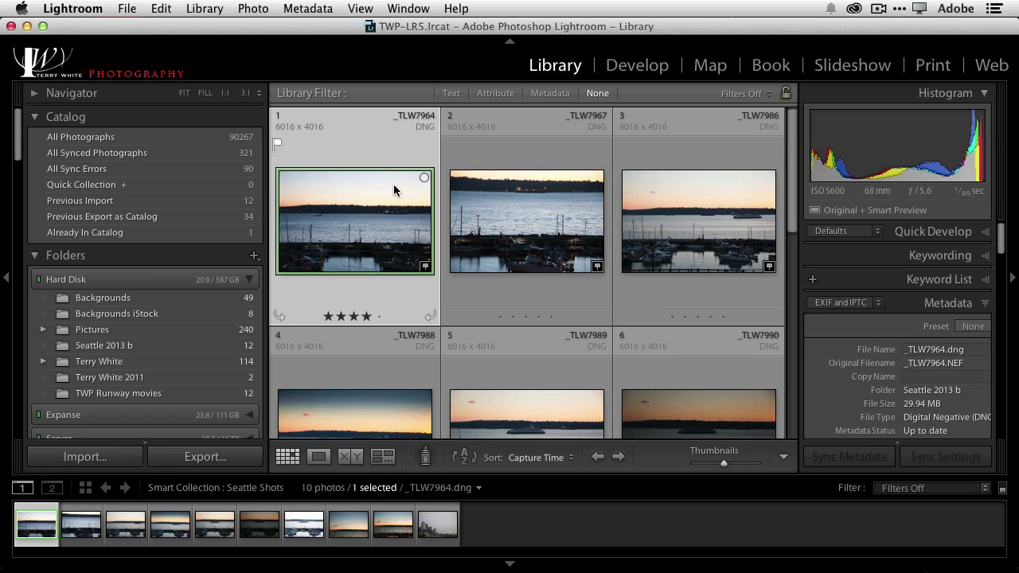
click(424, 177)
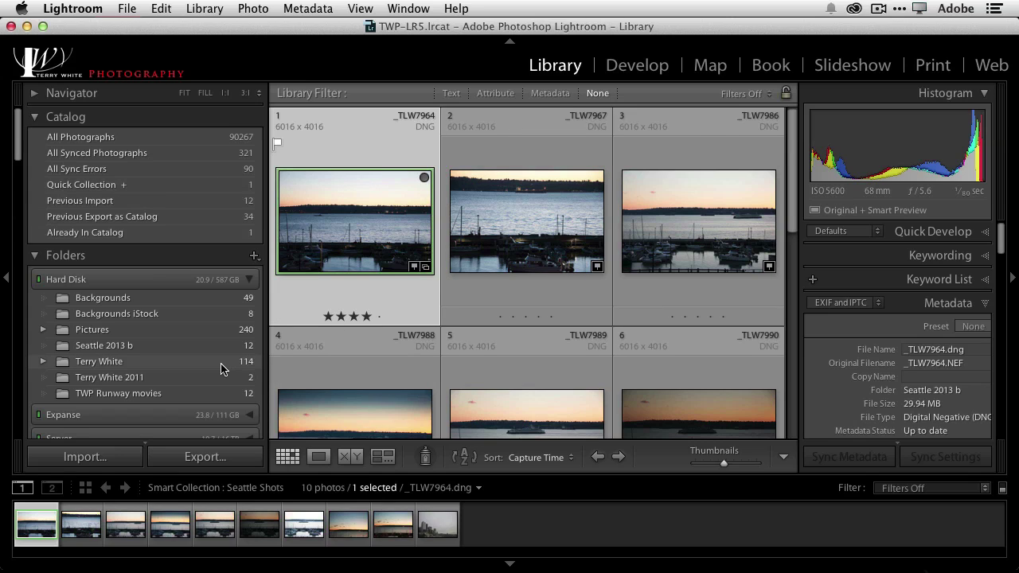
click(425, 398)
click(515, 243)
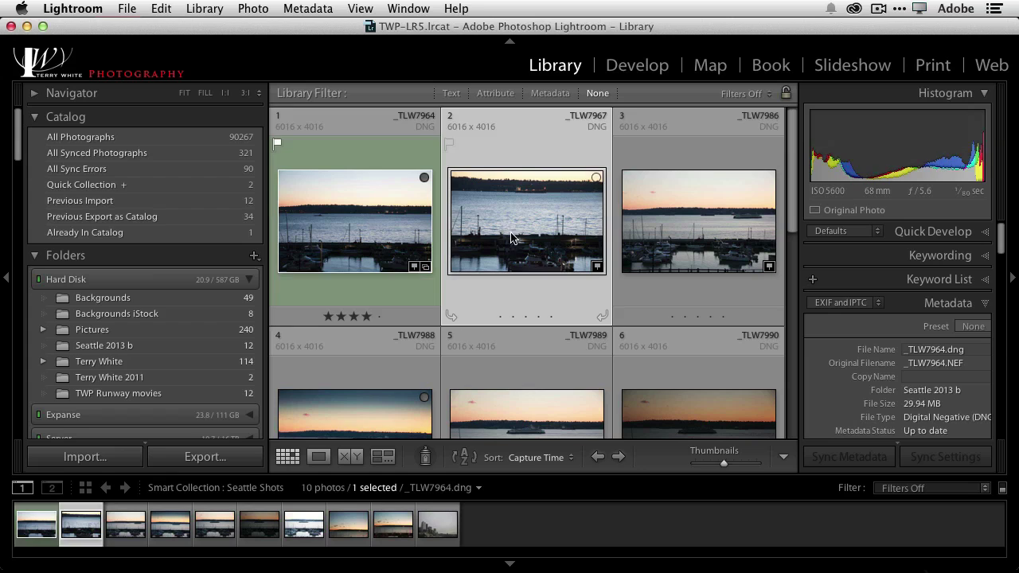
key(b)
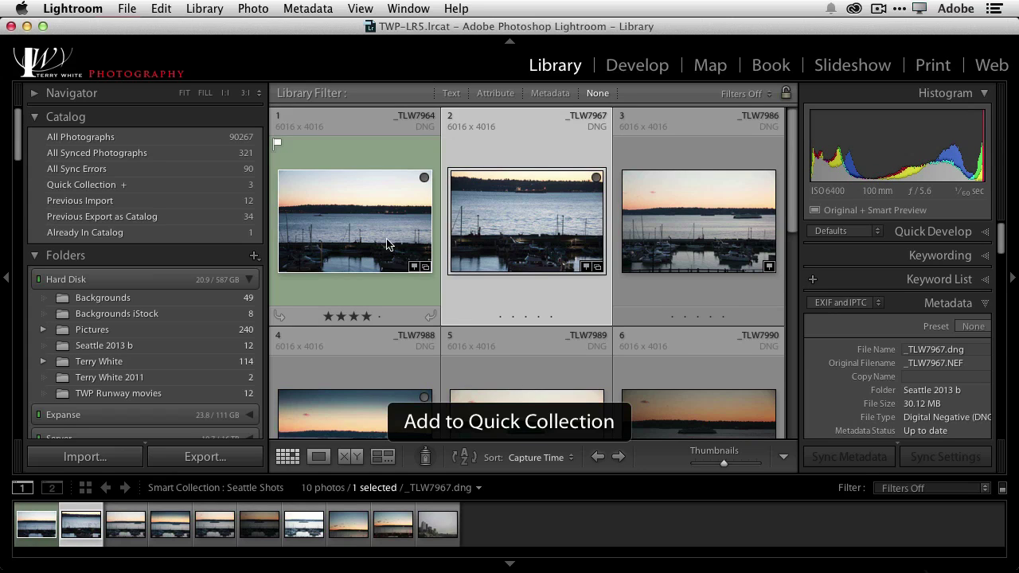
Step: Open the Quick Collection and remove all of its photos from it
click(133, 187)
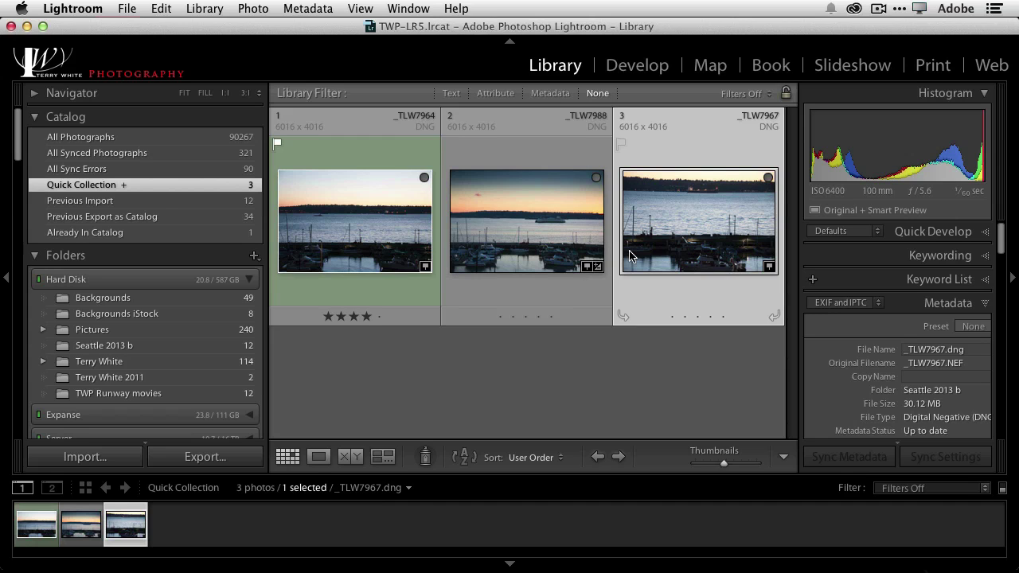
key(Home)
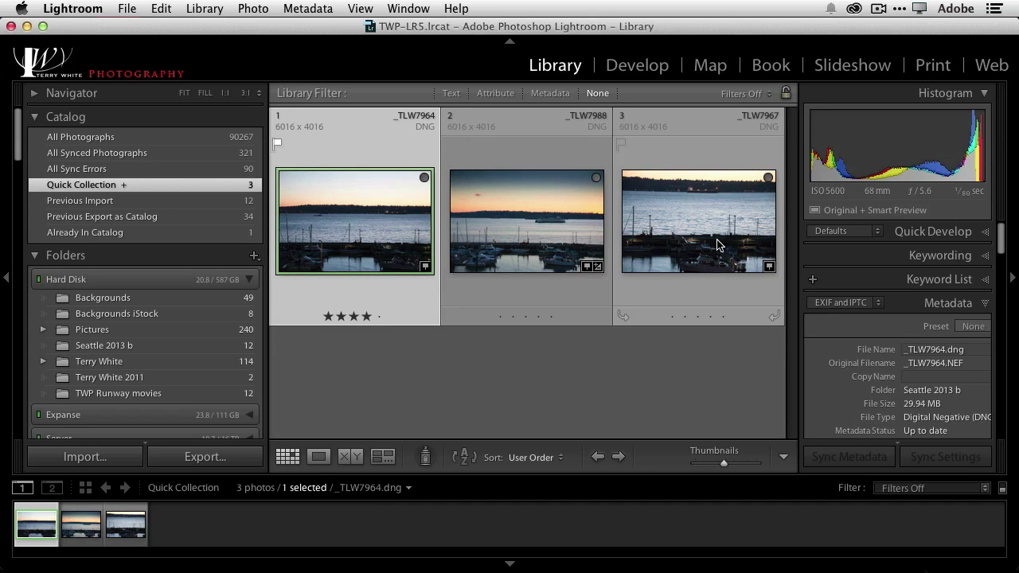
key(super+a)
key(b)
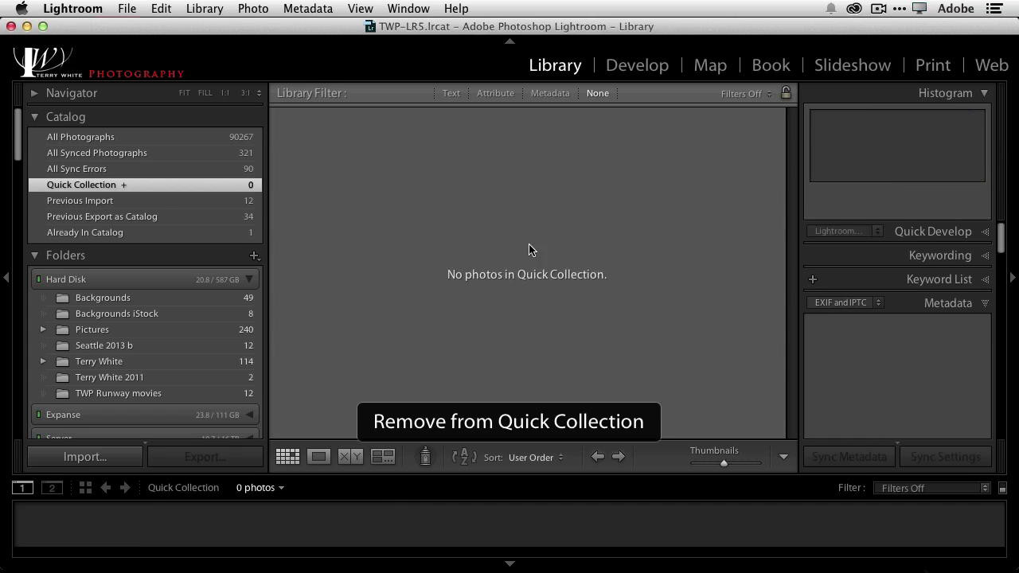
Step: Make the Demo Content collection the target collection
scroll(223, 264, down, 3)
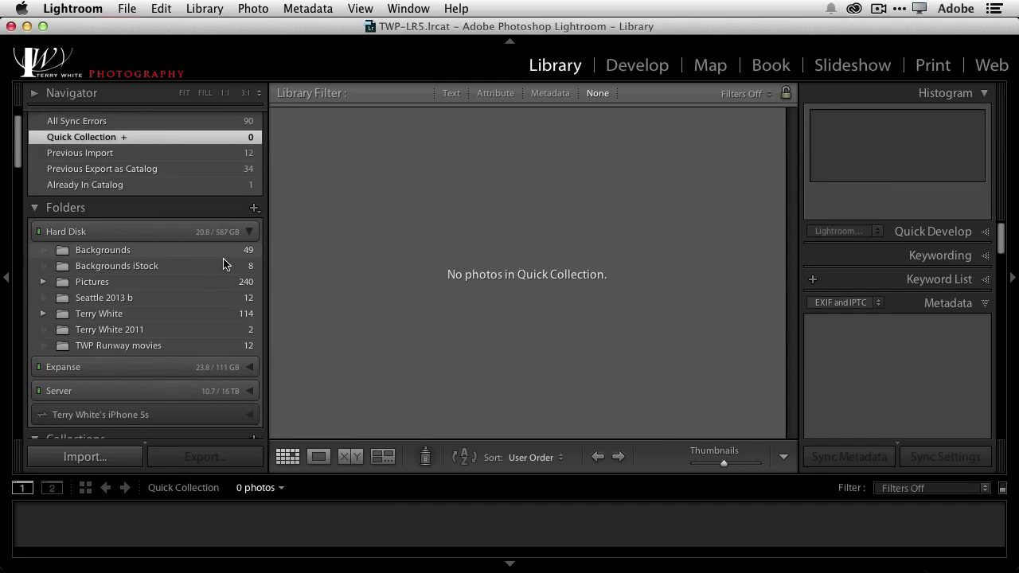
scroll(223, 264, down, 10)
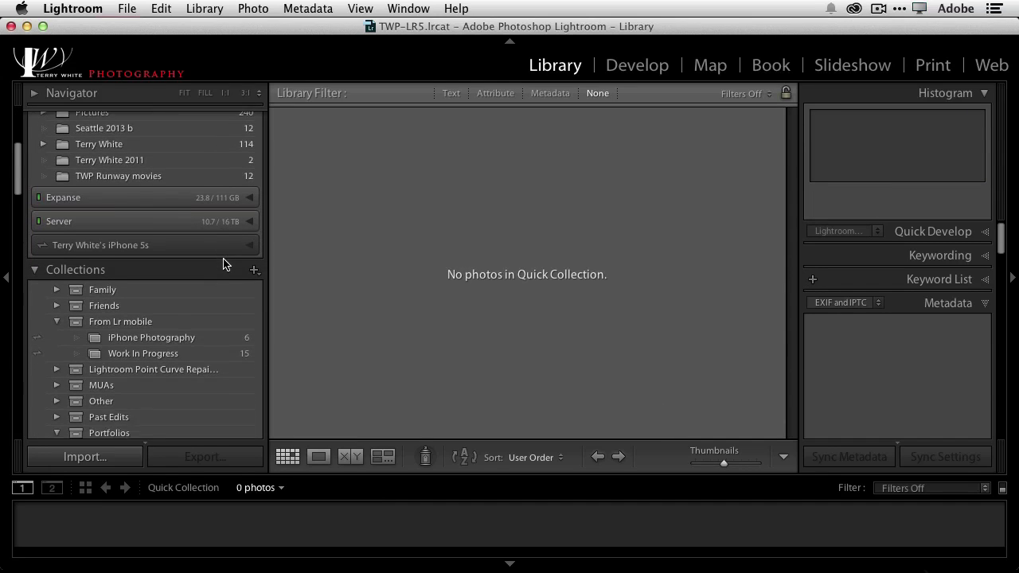
scroll(223, 264, down, 10)
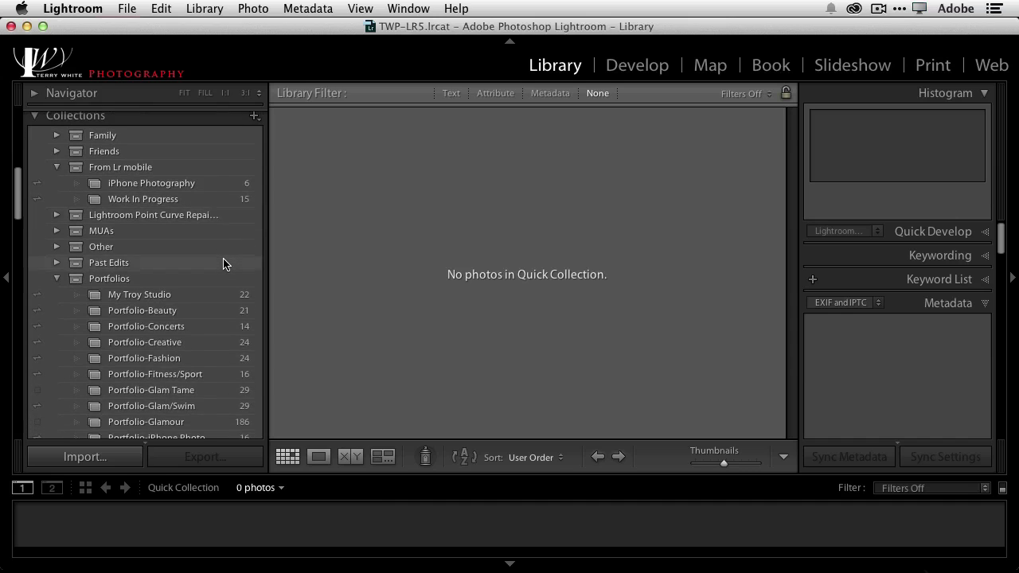
scroll(223, 265, down, 12)
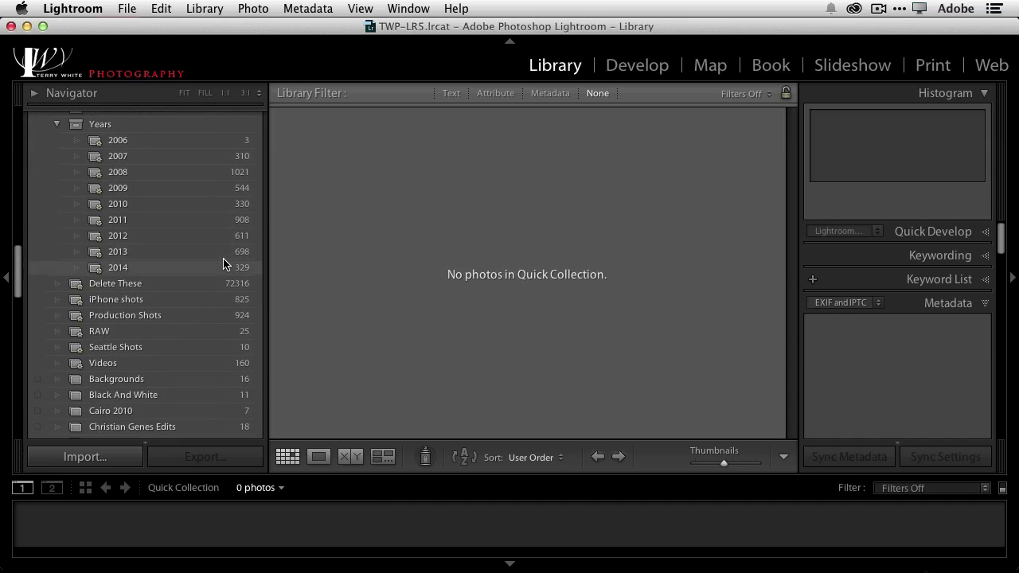
scroll(222, 264, down, 3)
scroll(223, 264, down, 6)
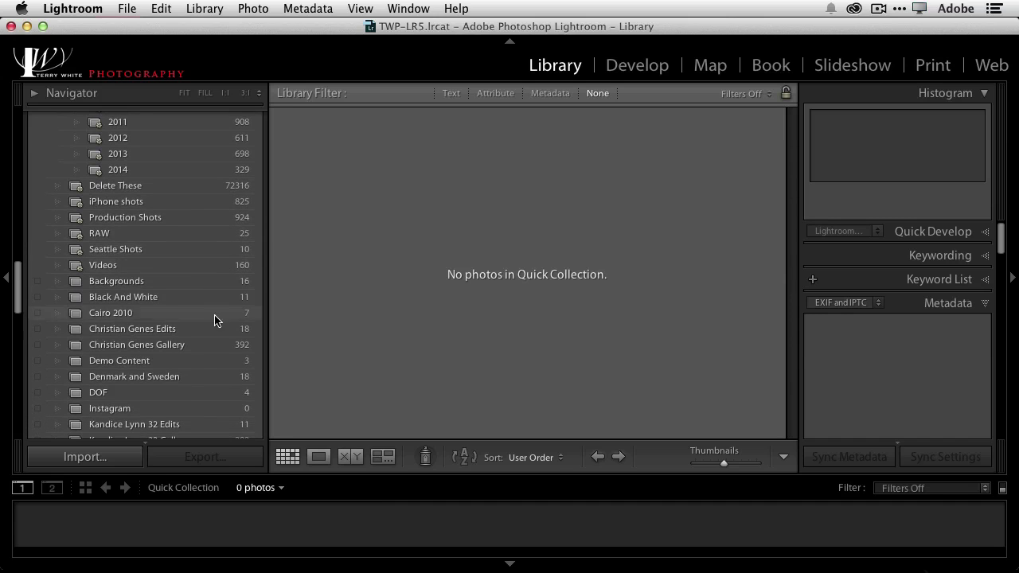
click(200, 363)
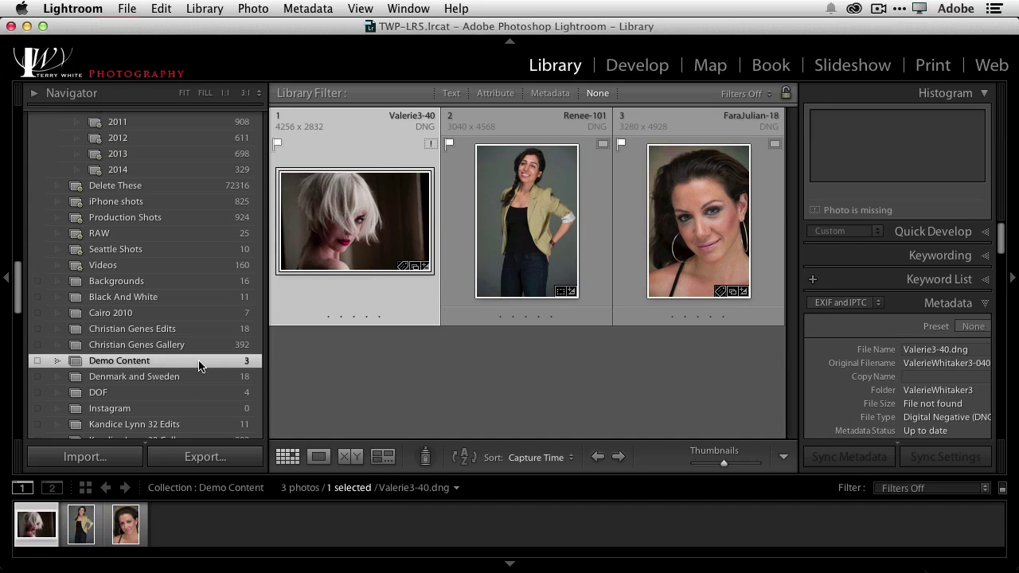
right_click(199, 362)
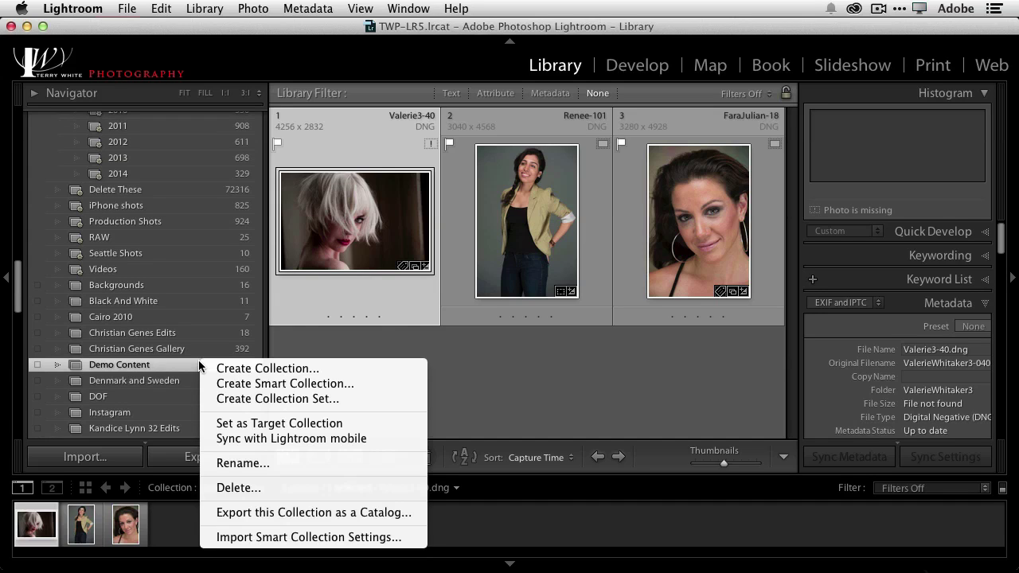
click(250, 432)
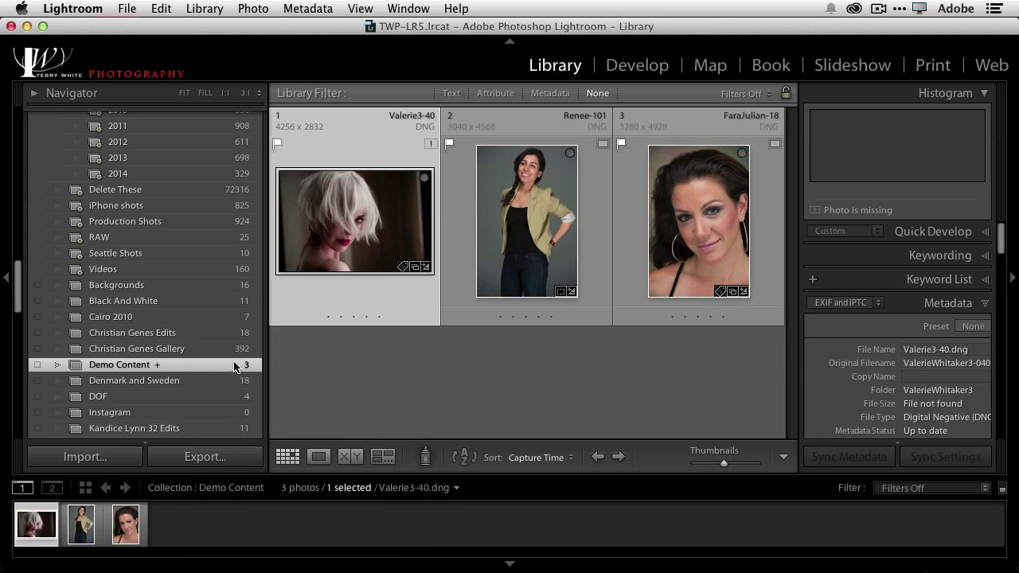
Step: Add the photos _TLW7964, _TLW7967, _TLW7986 and _TLW7988 from the Seattle 2013 b folder to the target collection
scroll(197, 295, up, 10)
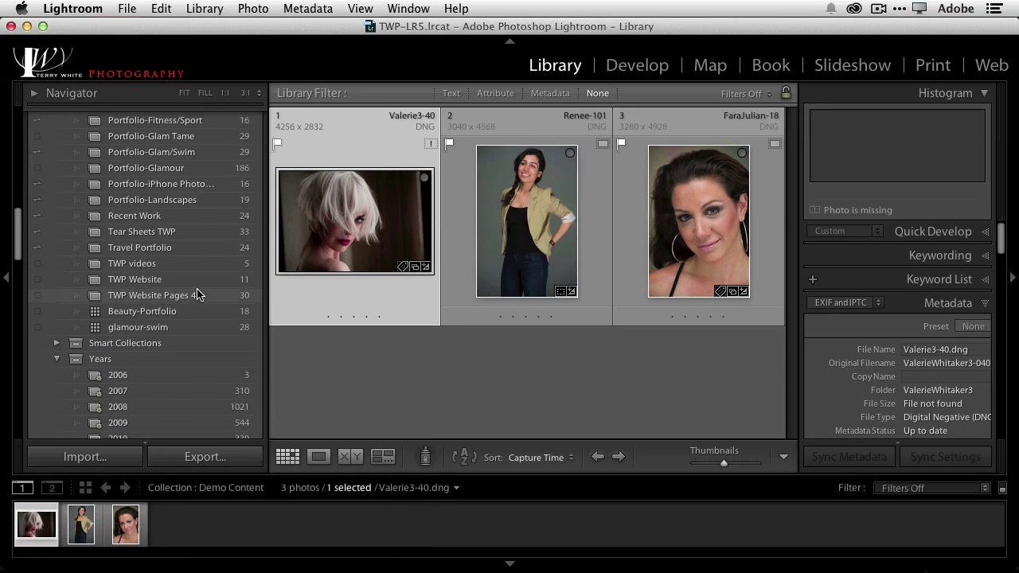
scroll(197, 294, up, 10)
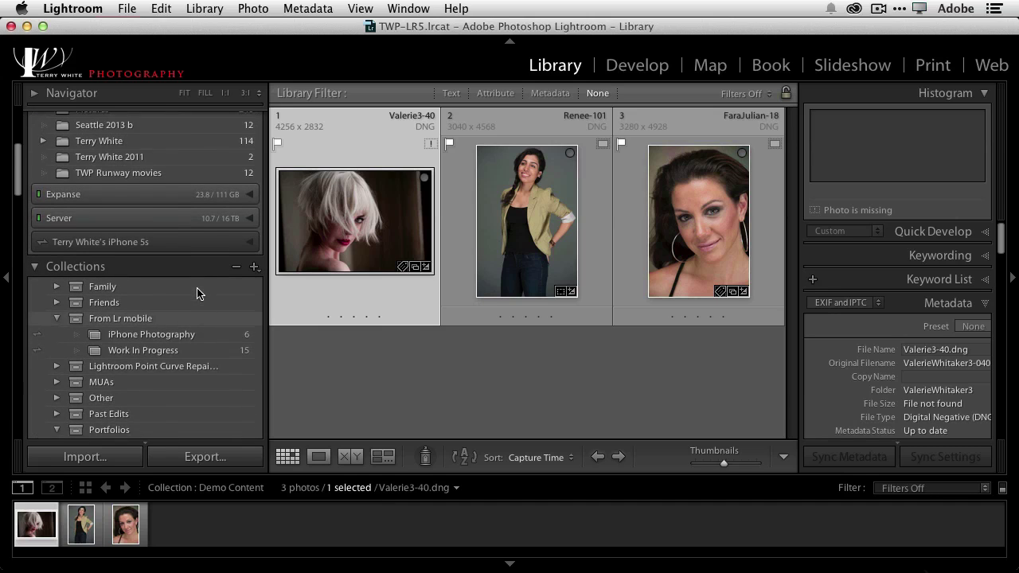
scroll(197, 294, up, 3)
click(103, 240)
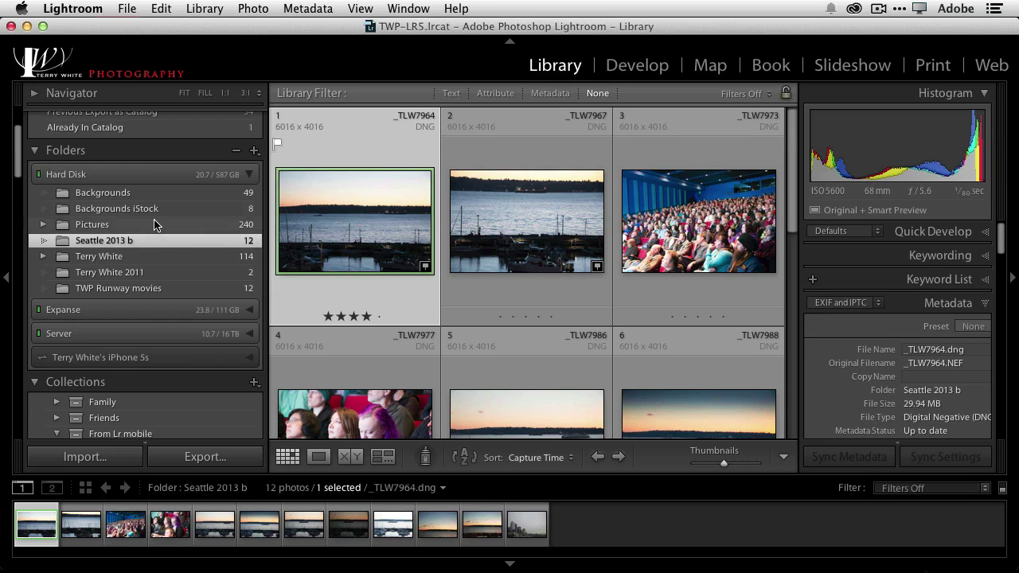
super+click(549, 244)
super+click(533, 397)
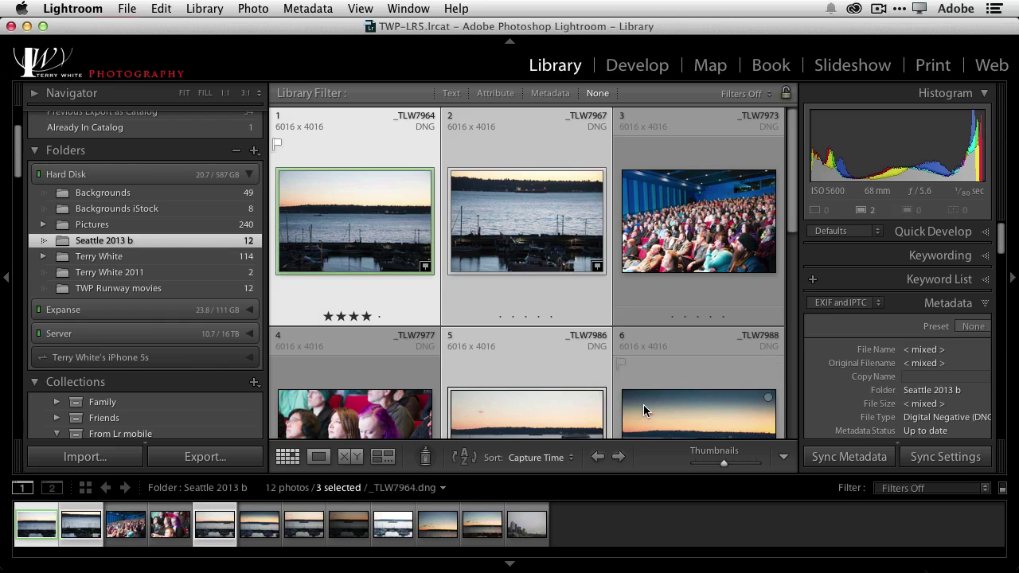
super+click(645, 406)
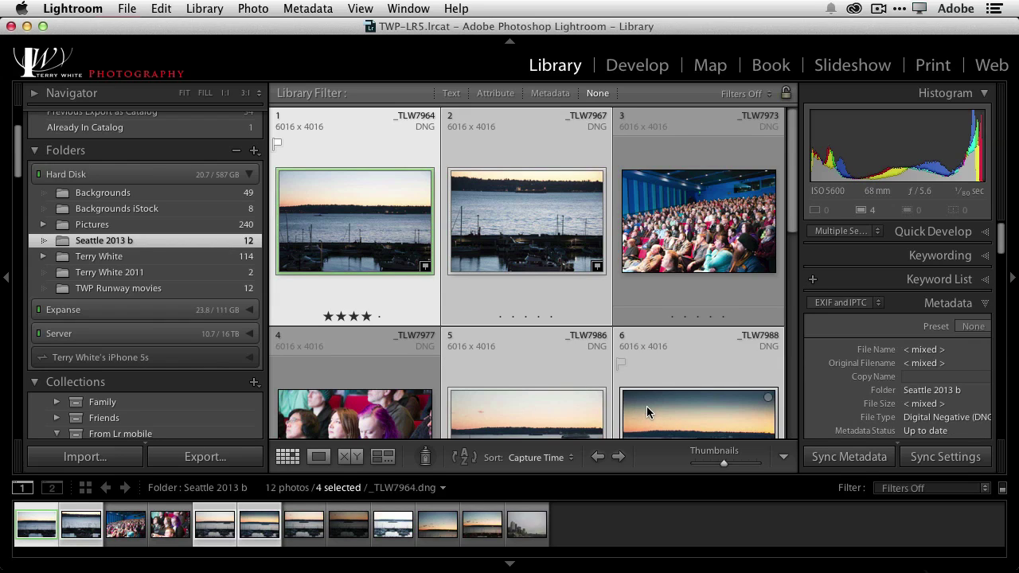
key(b)
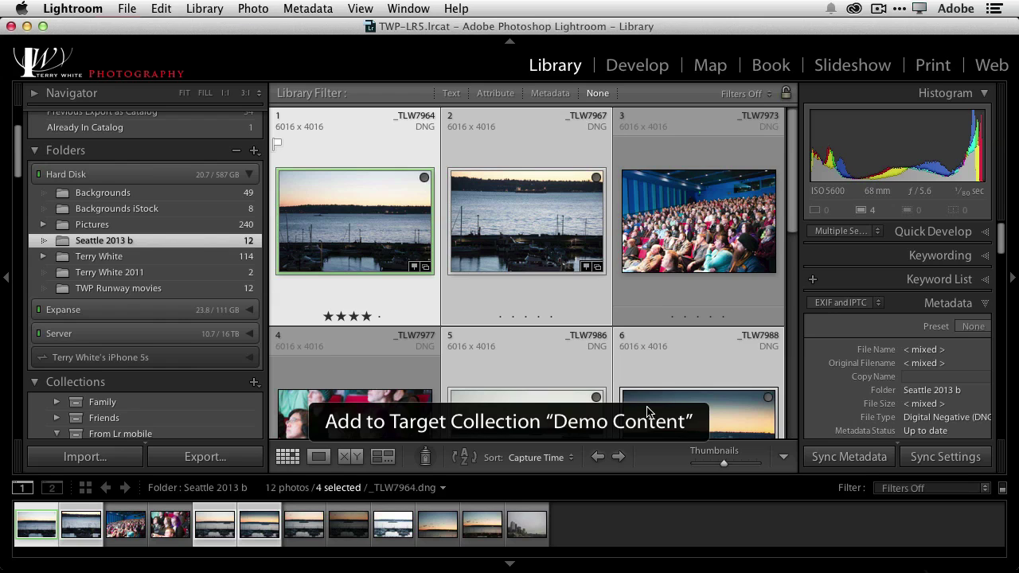
Step: Open the Demo Content collection to check the photos it contains
scroll(203, 392, down, 15)
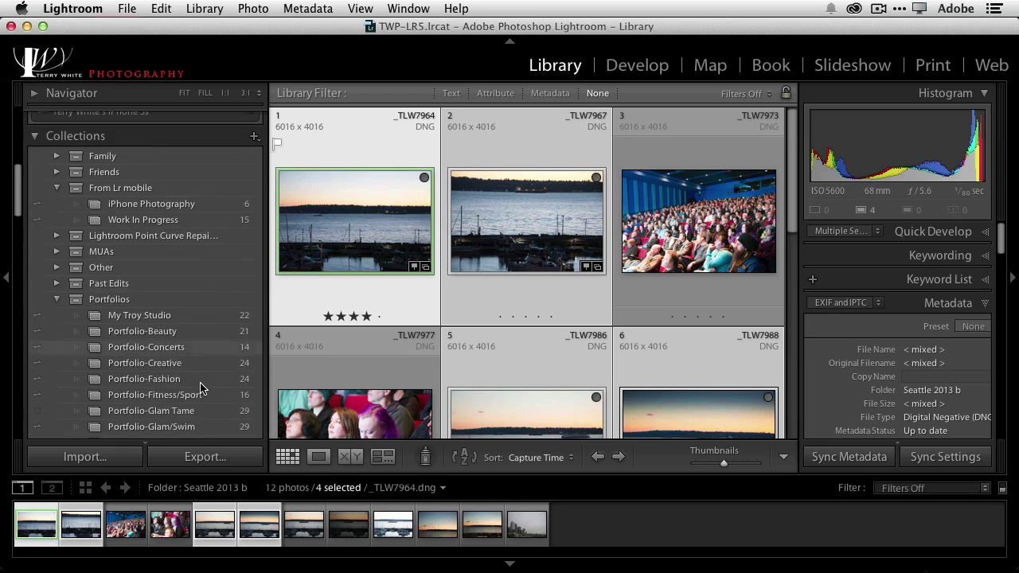
scroll(201, 388, down, 15)
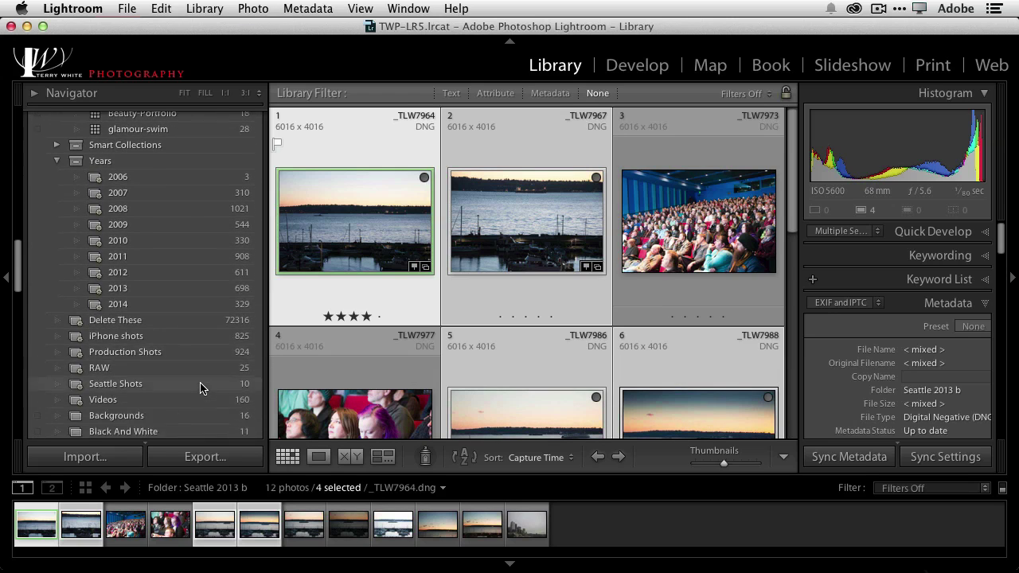
scroll(200, 388, down, 4)
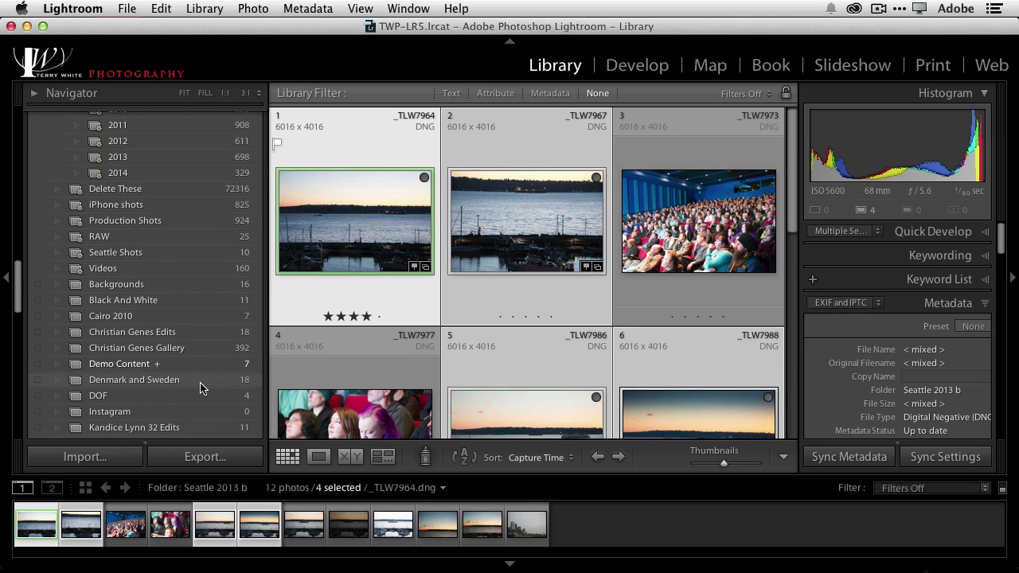
scroll(200, 389, up, 3)
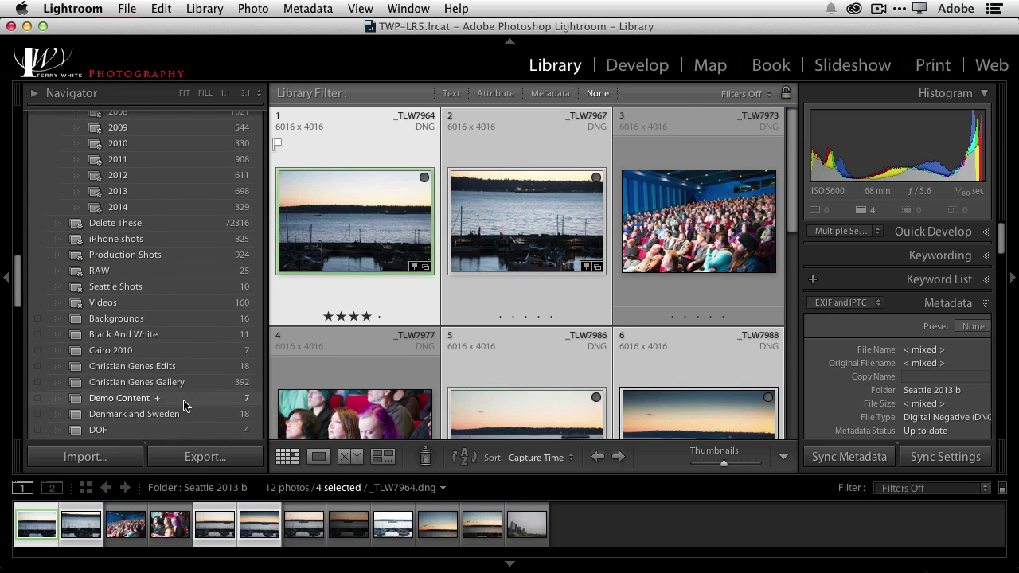
click(189, 400)
Step: Return to the Seattle 2013 b folder on the Hard Disk volume to show its photos
scroll(528, 390, up, 3)
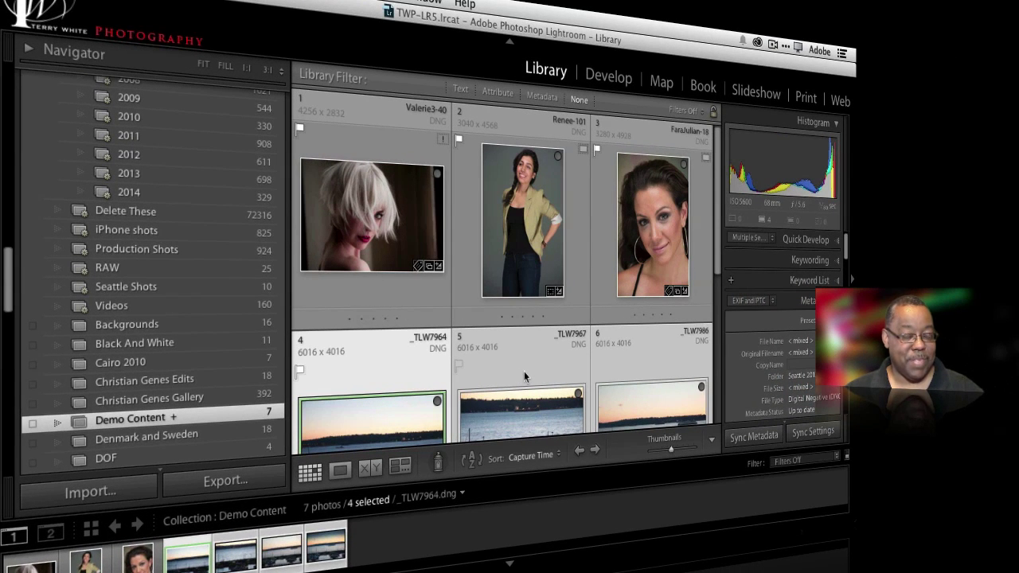
scroll(169, 303, down, 10)
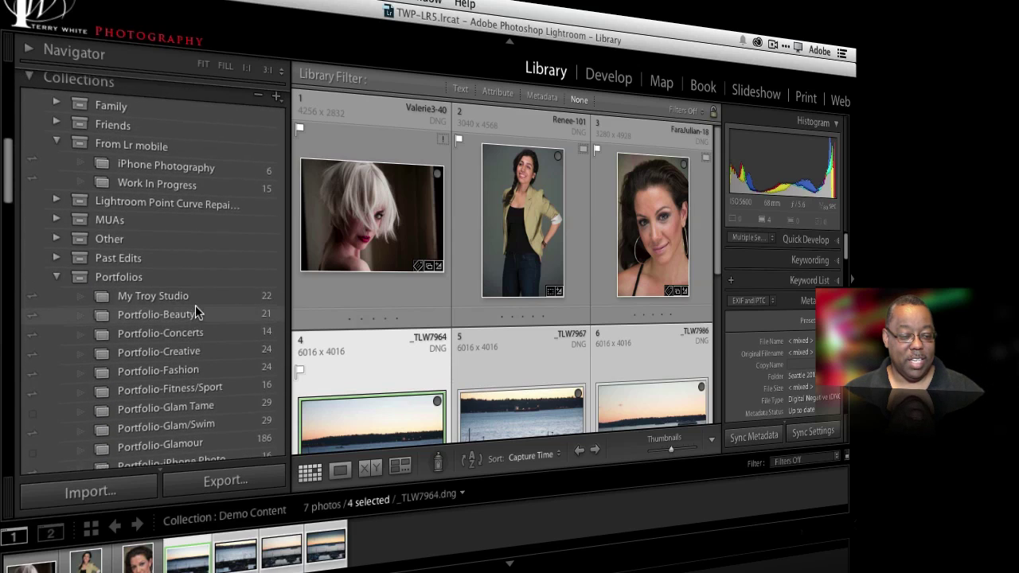
scroll(195, 305, up, 10)
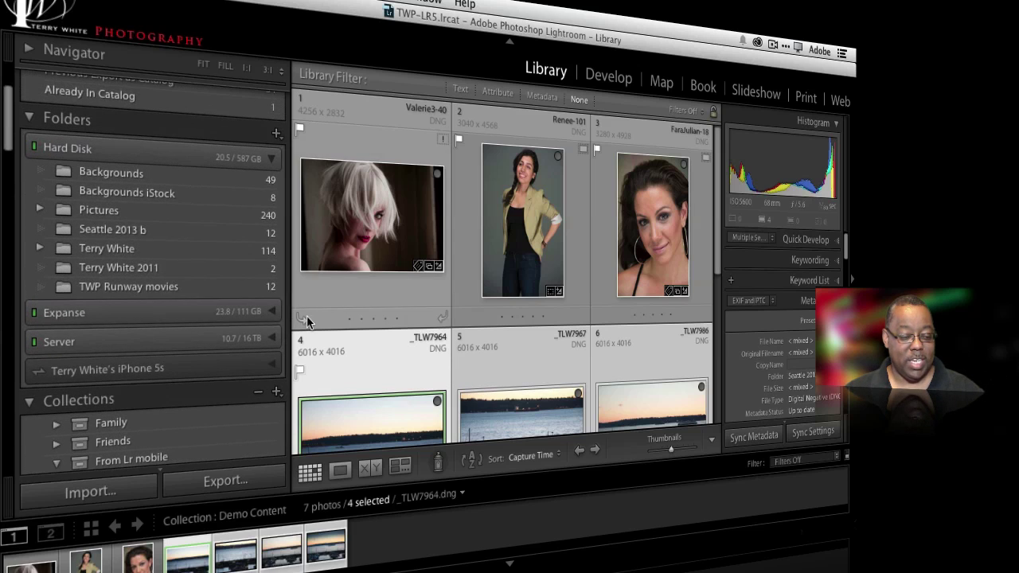
scroll(241, 314, up, 3)
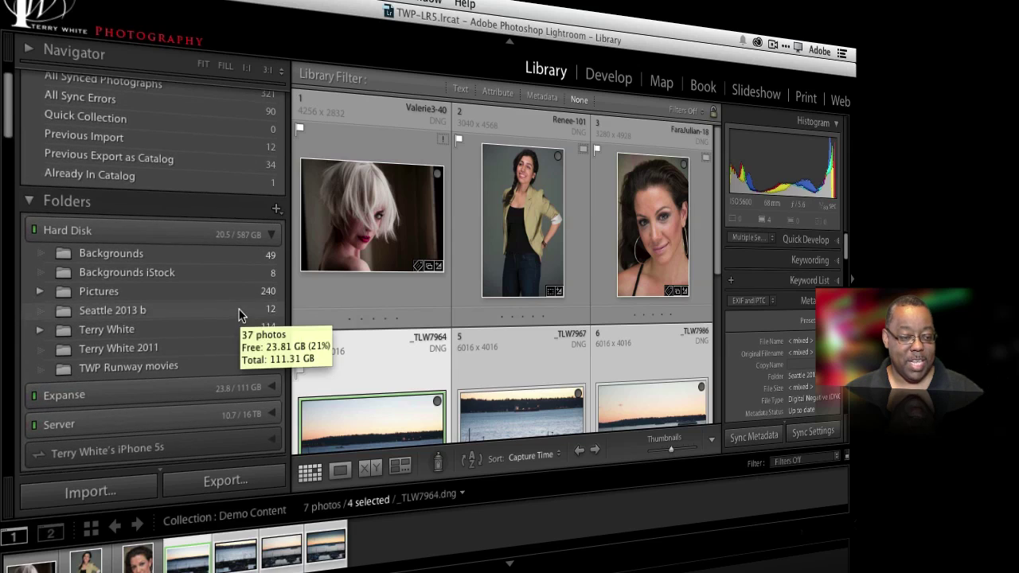
scroll(241, 314, down, 2)
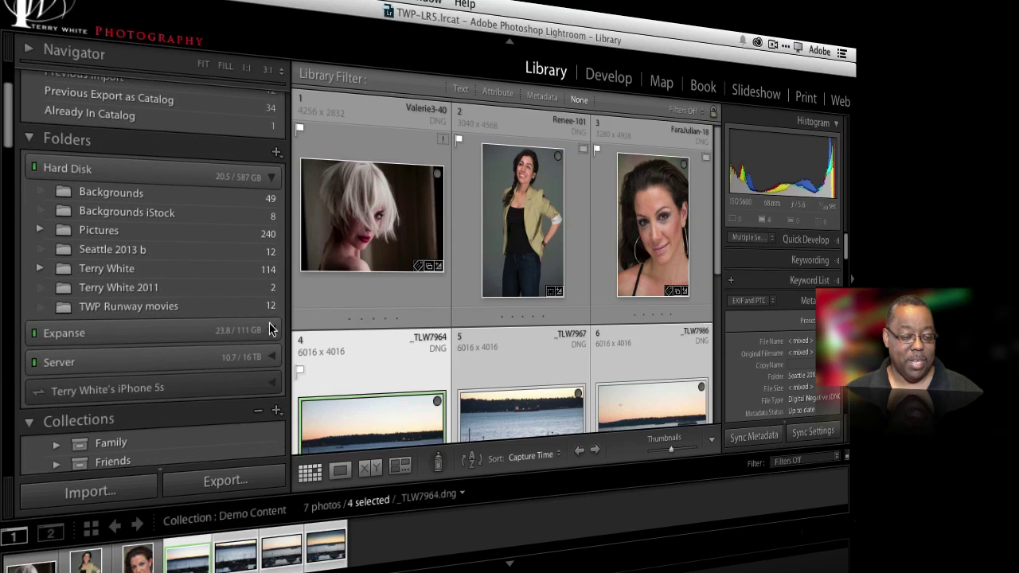
click(105, 252)
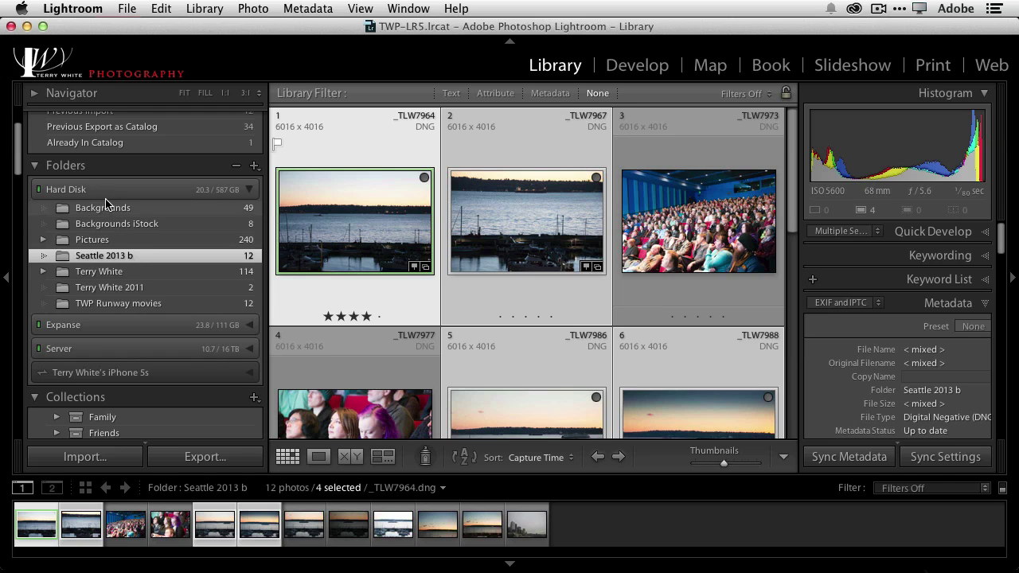
Step: Switch to Finder to view the contents of the G-DRIVE A drive, and return to Lightroom
mouse_move(77, 570)
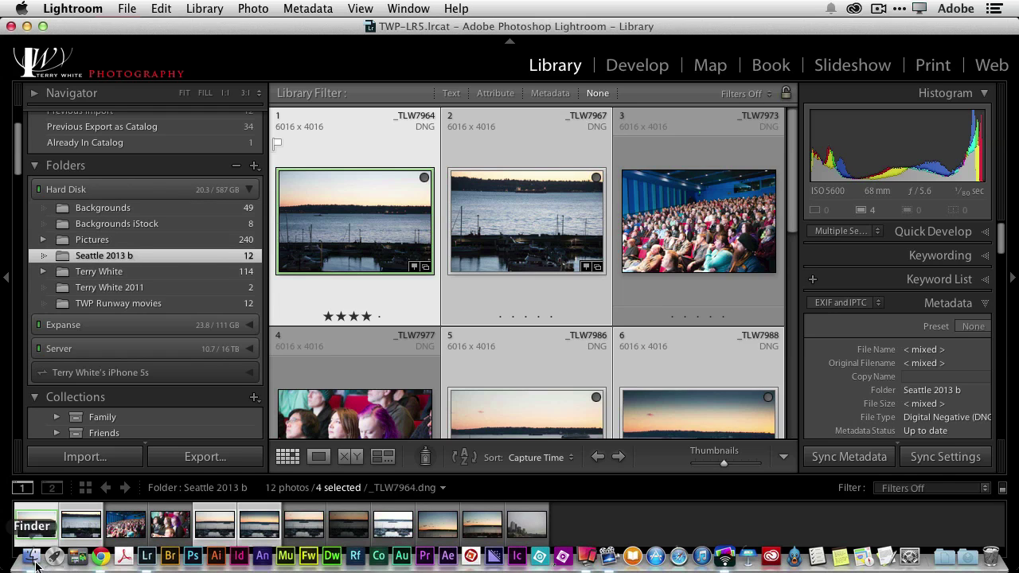
click(34, 558)
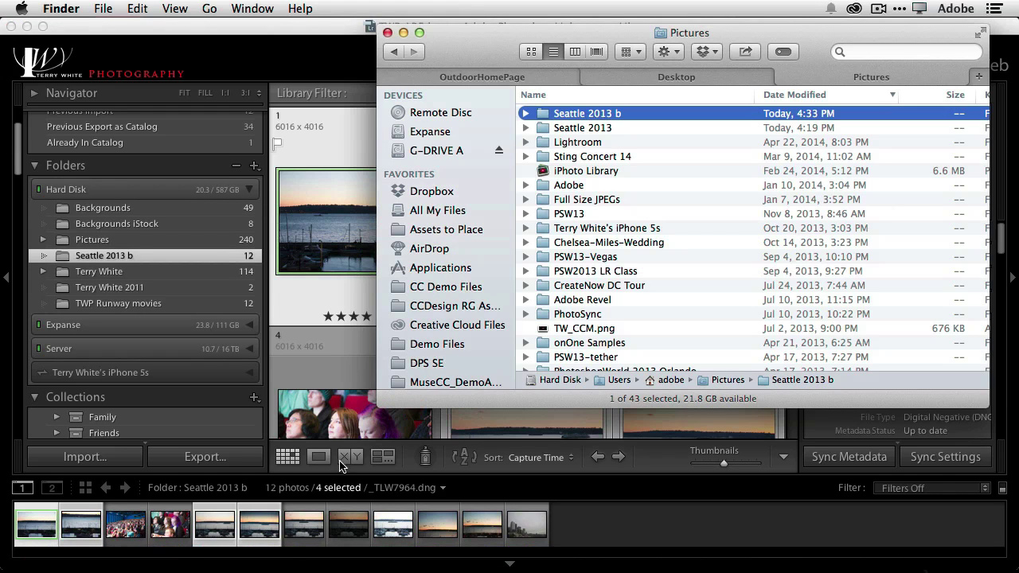
click(447, 150)
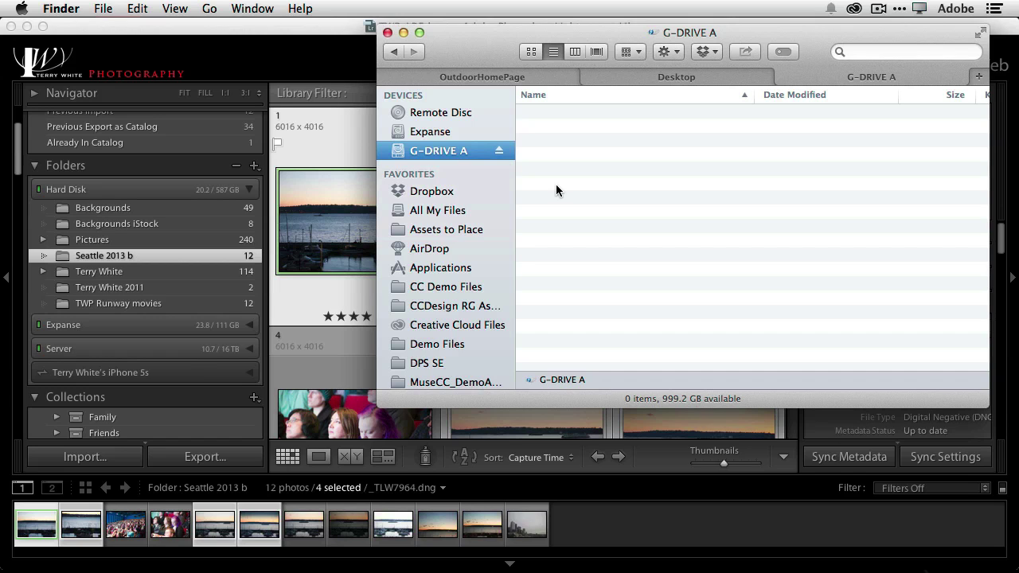
click(176, 40)
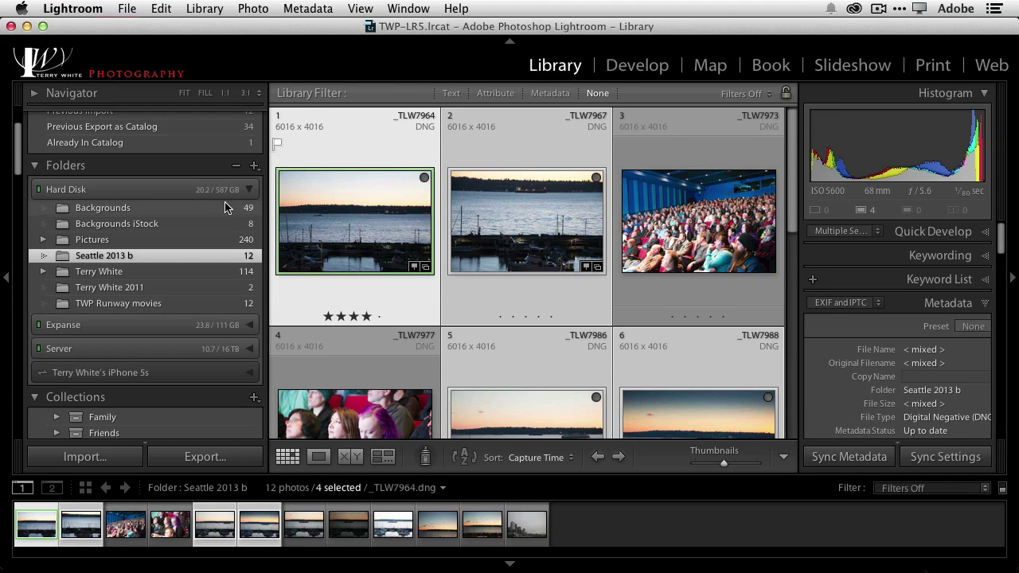
Step: Create a new folder named External Pictures on the G-DRIVE A drive and add it to the Library's folders
click(255, 168)
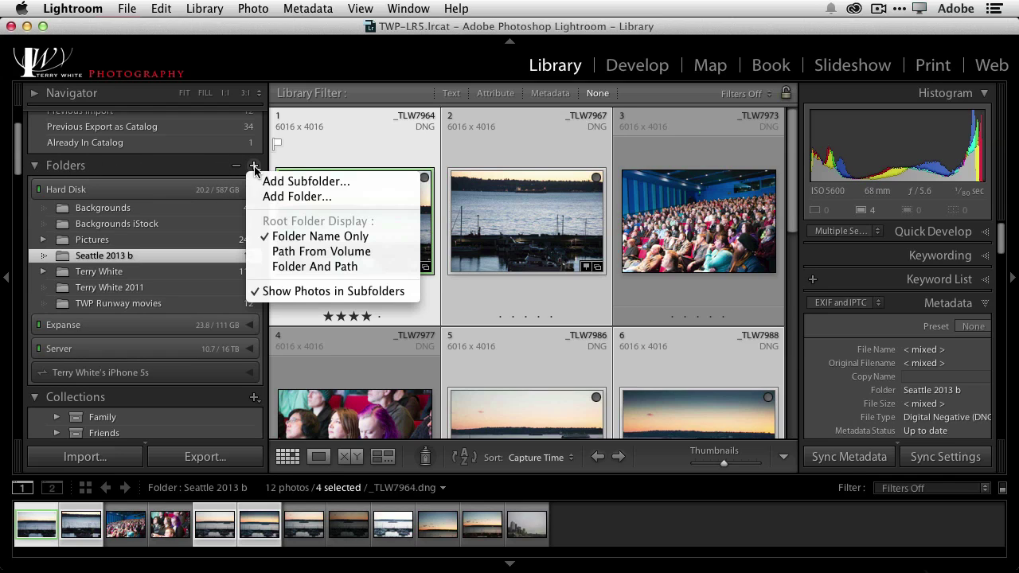
click(263, 197)
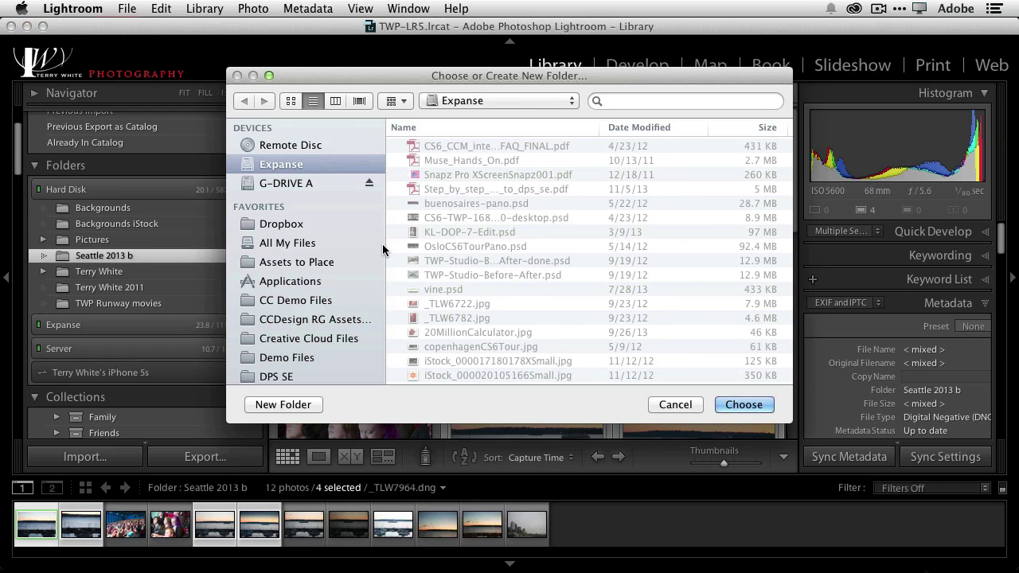
click(291, 185)
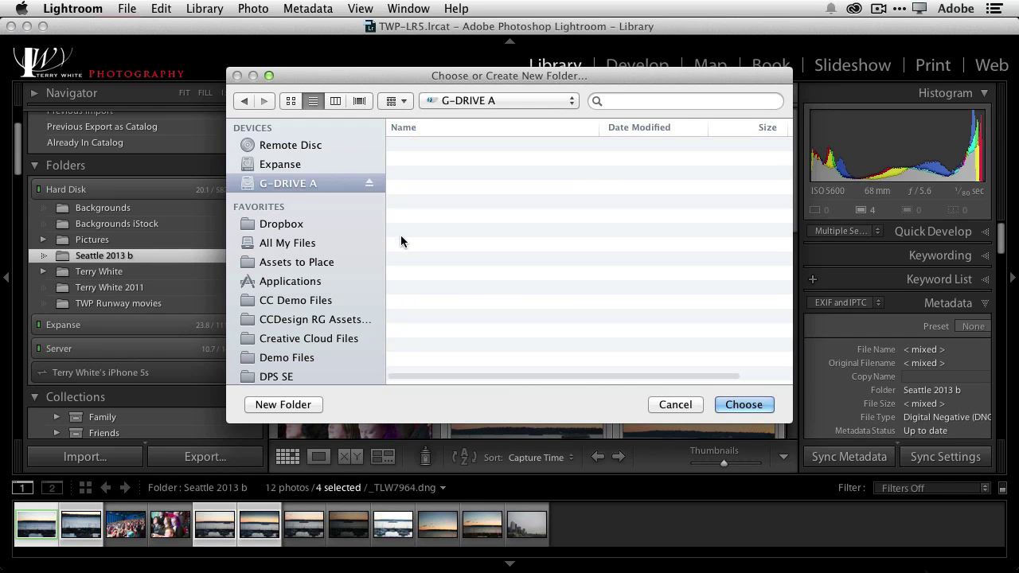
click(296, 406)
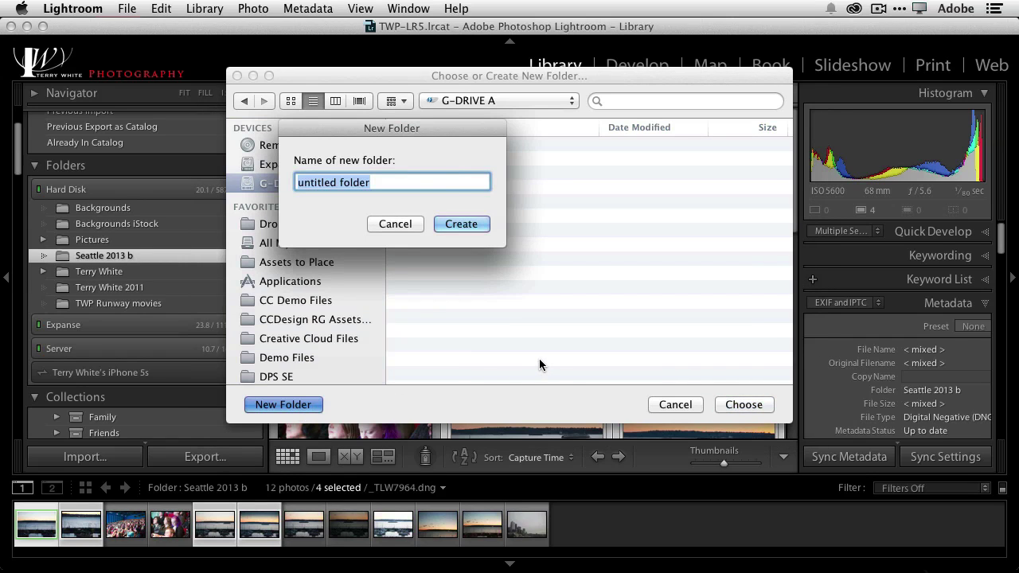
text(Expor)
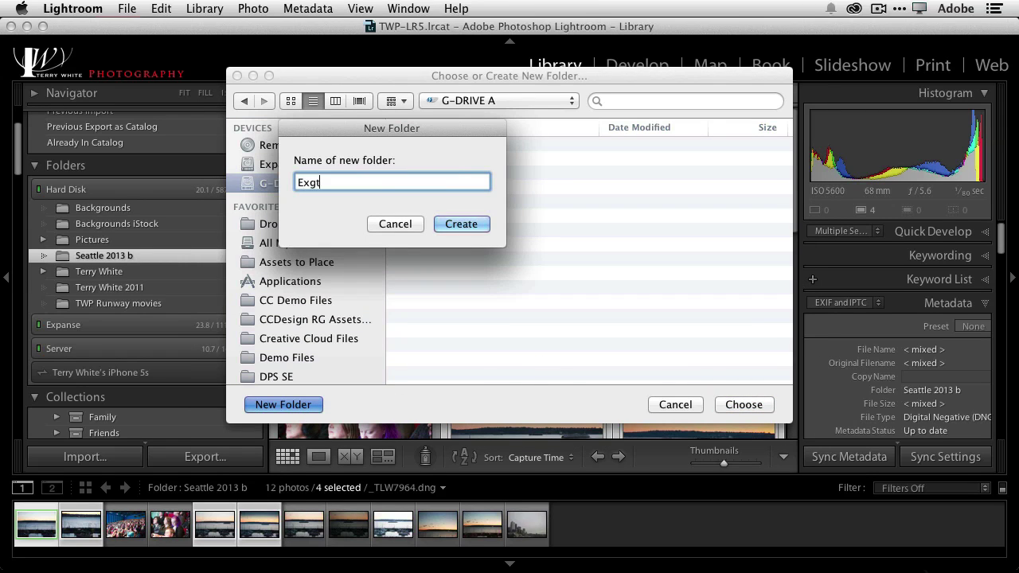
key(BackSpace)
key(BackSpace)
key(BackSpace)
text(ternal Pictures)
click(454, 224)
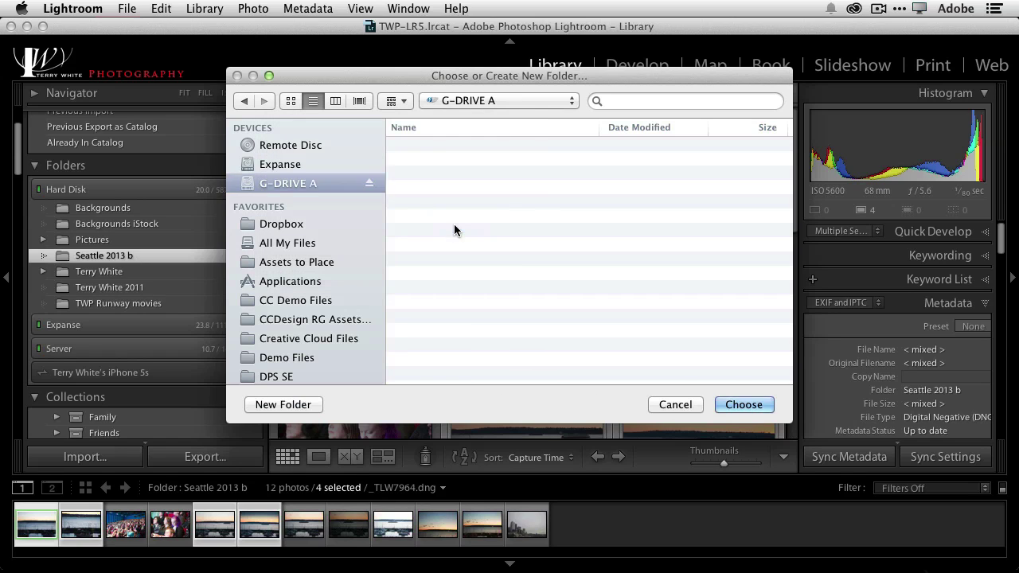
click(745, 405)
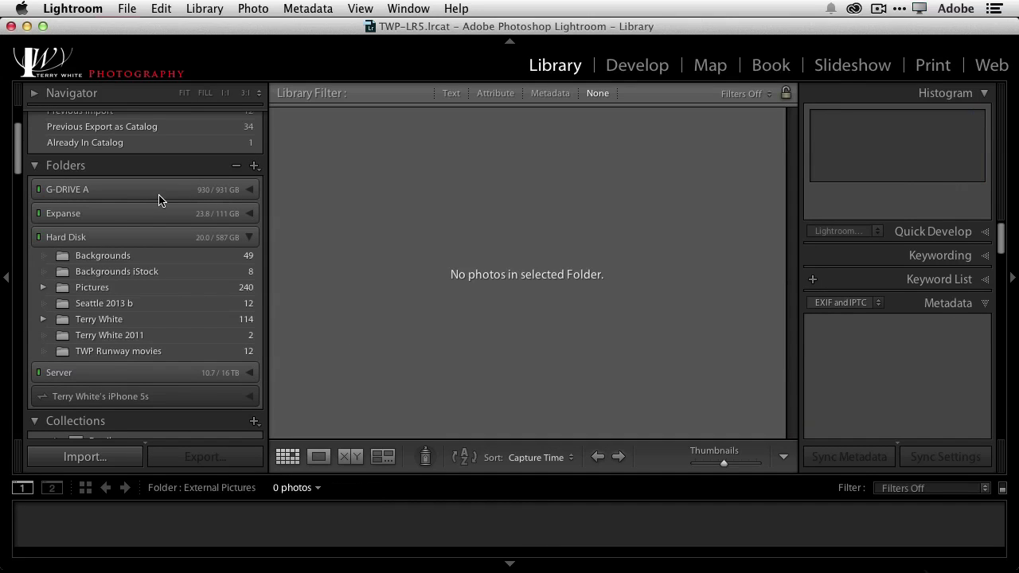
Step: Move the Seattle 2013 b folder from the Hard Disk volume into External Pictures on the G-DRIVE A drive
click(249, 189)
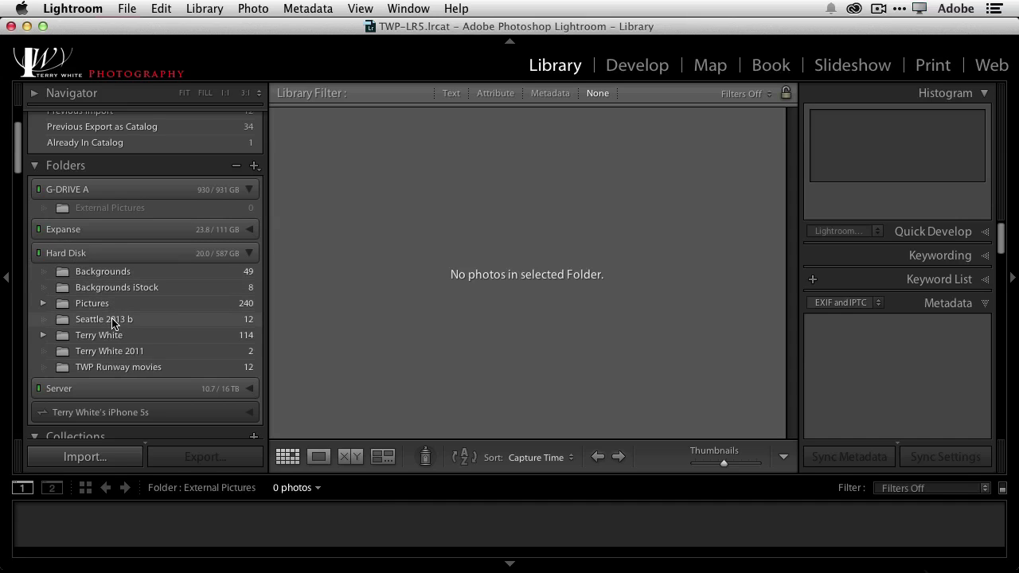
drag(112, 322, 111, 209)
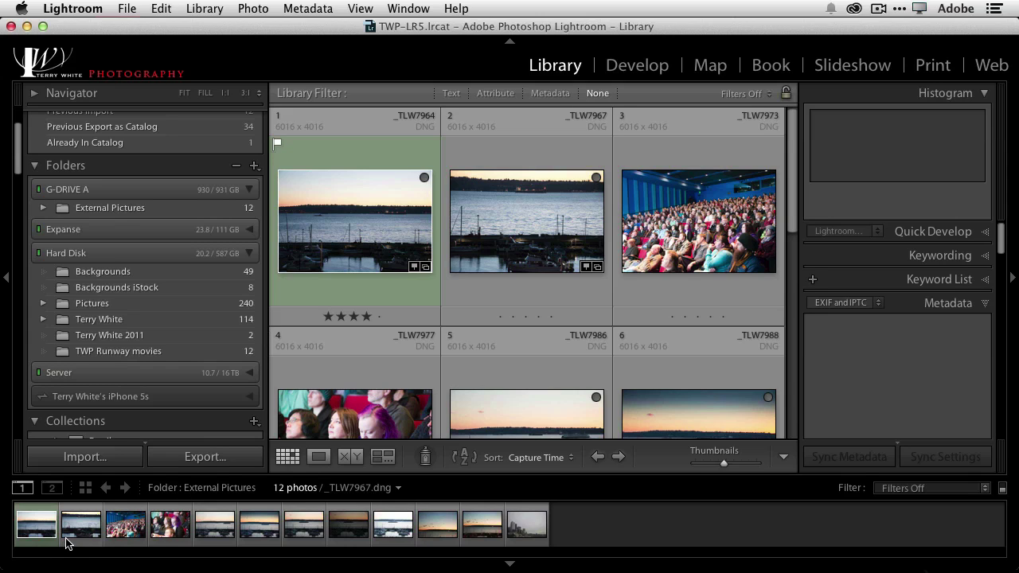
Step: Switch to Finder, examine the contents of External Pictures and its Seattle 2013 b subfolder on G-DRIVE A, and return to Lightroom
click(36, 562)
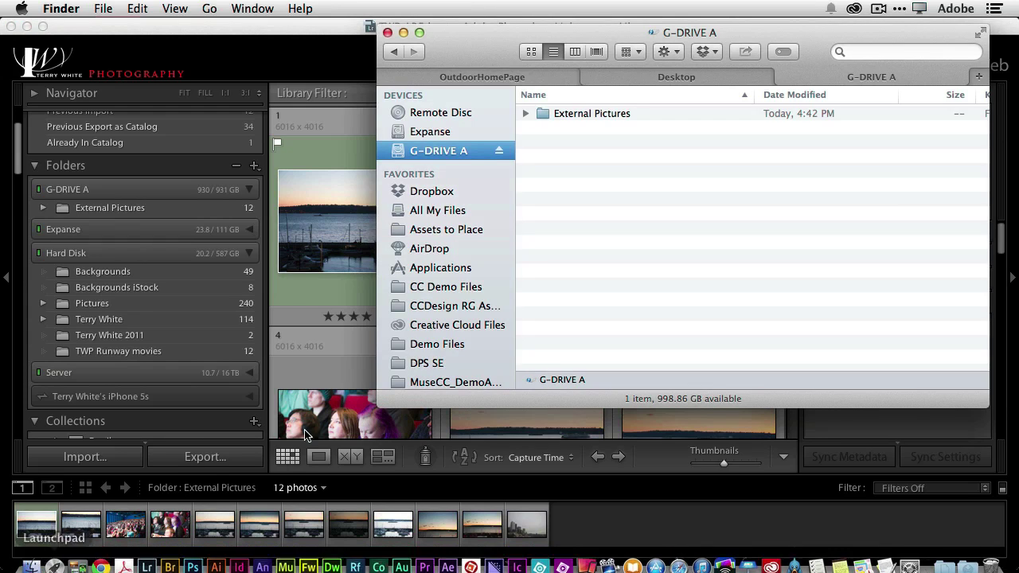
click(526, 113)
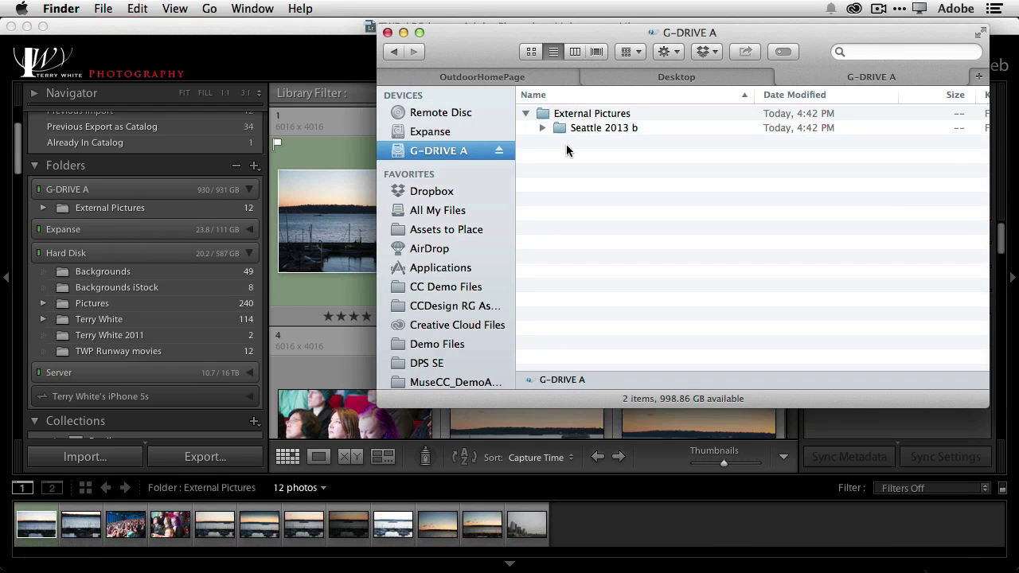
click(542, 128)
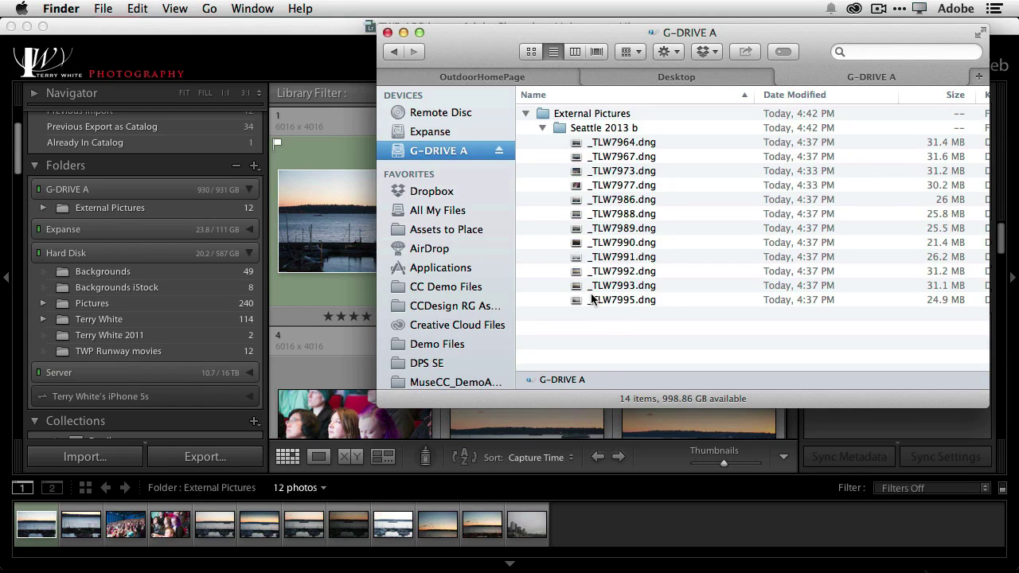
click(244, 29)
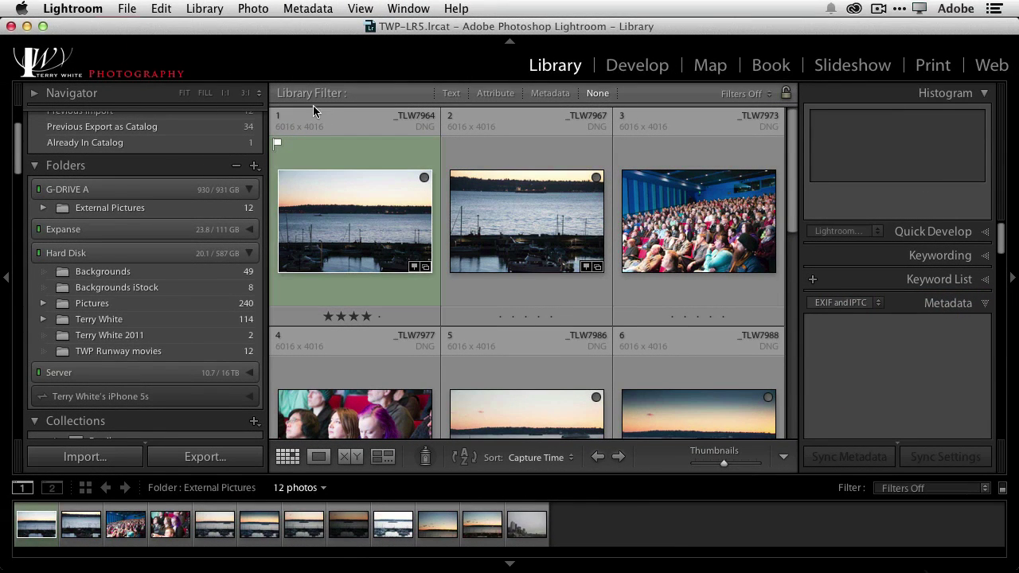
Step: View the Sync with Lightroom mobile option in the account options without changing it
click(255, 68)
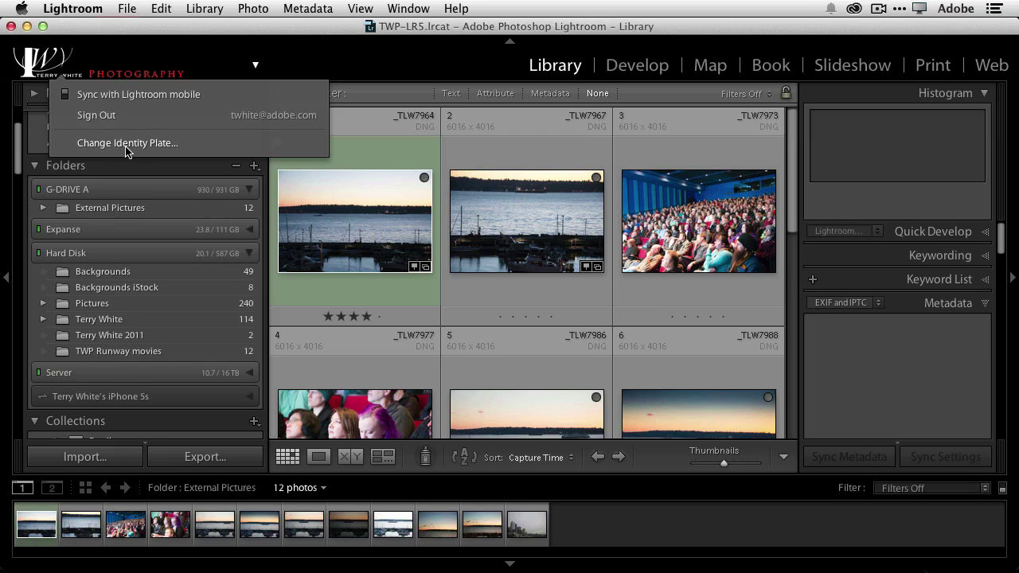
click(202, 59)
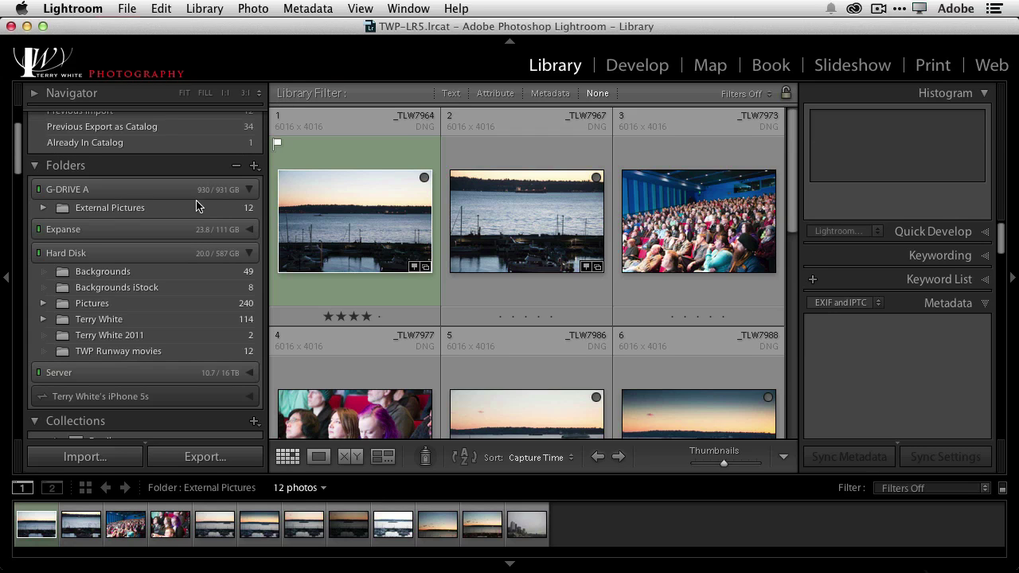
Step: Check which collections in the Portfolios set are marked for mobile sync, and open the Portfolio-Fashion collection
scroll(182, 238, down, 8)
scroll(182, 237, down, 12)
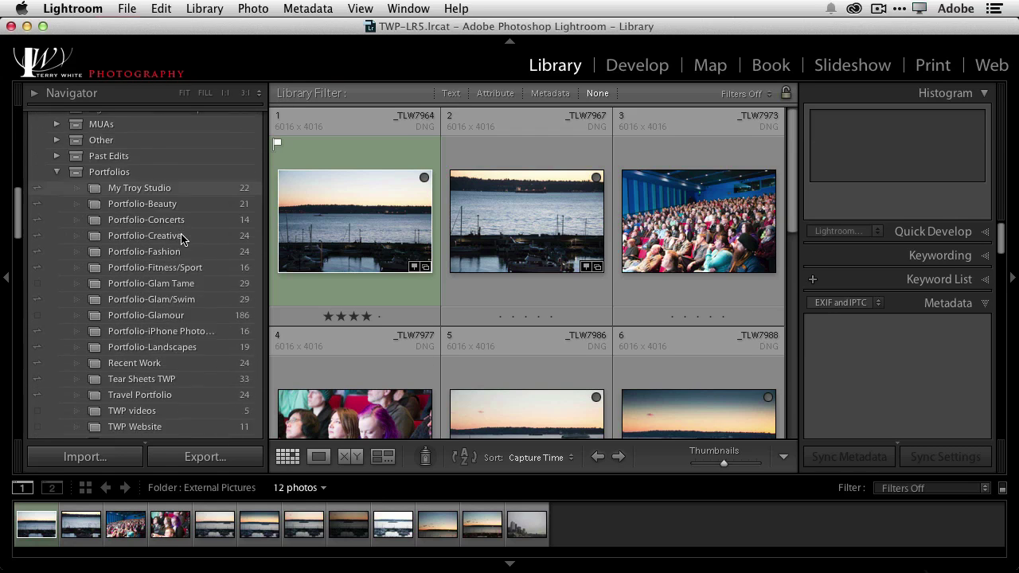
scroll(182, 239, up, 4)
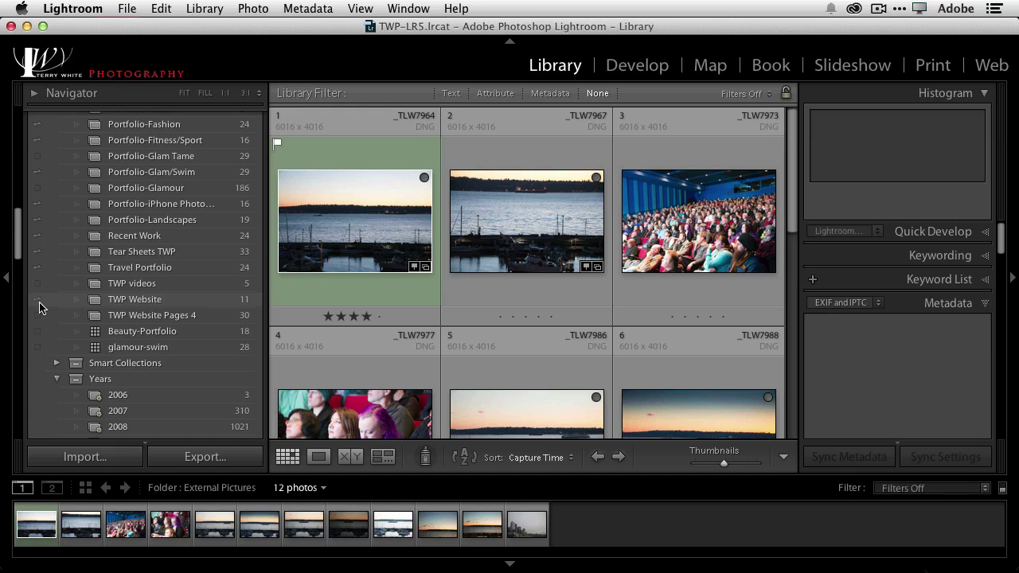
key(alt)
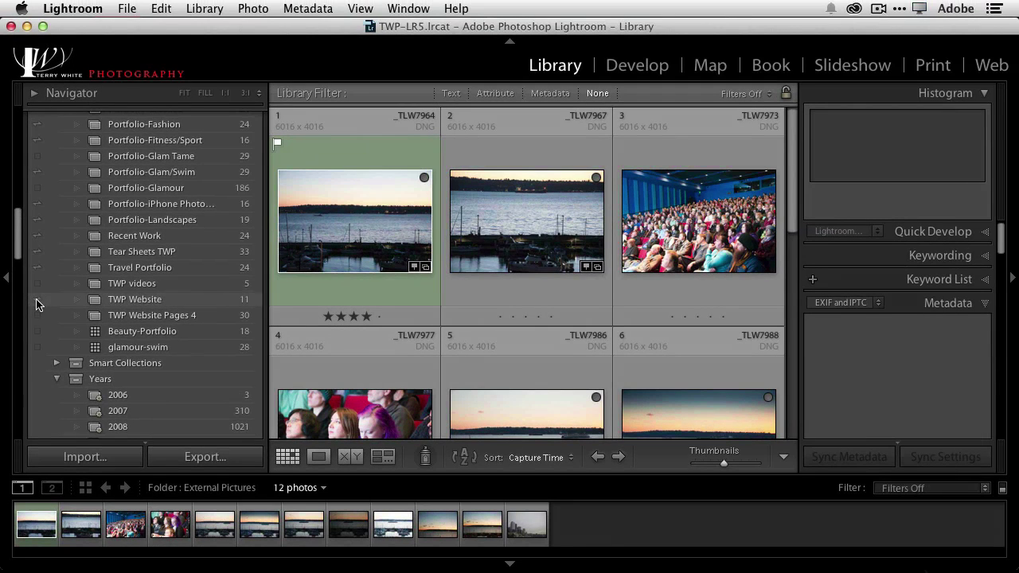
scroll(36, 301, down, 5)
scroll(93, 263, up, 10)
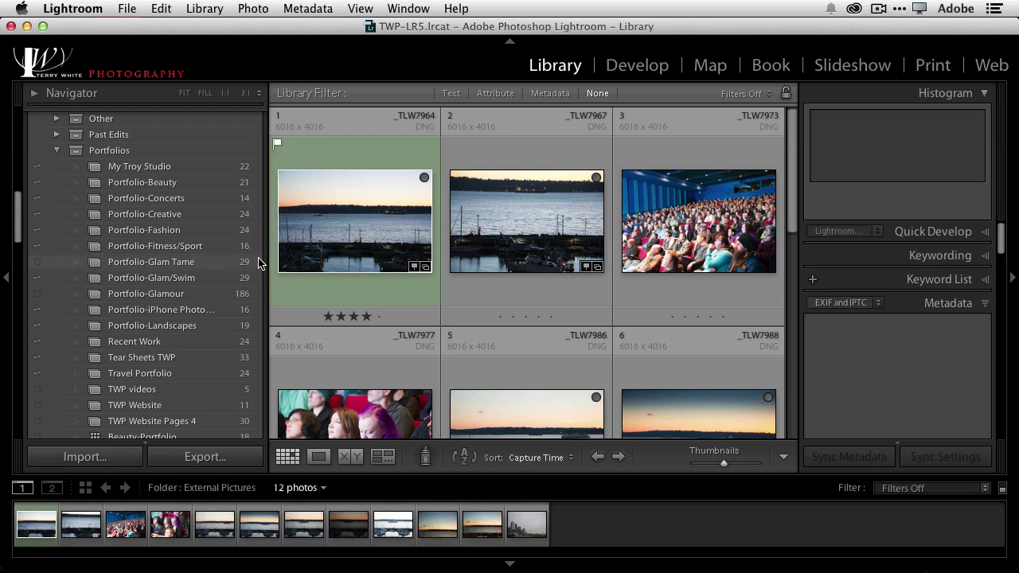
click(187, 232)
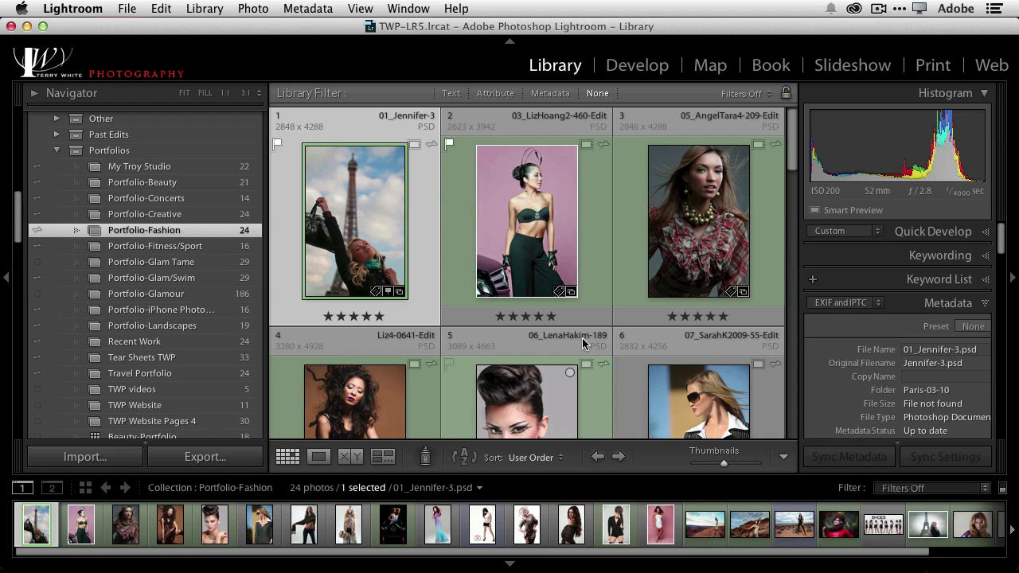
Step: Switch to the mirrored iPad in Reflector to view the Portfolio-Landscapes collection in Lightroom mobile, and return to desktop Lightroom
key(super+Tab)
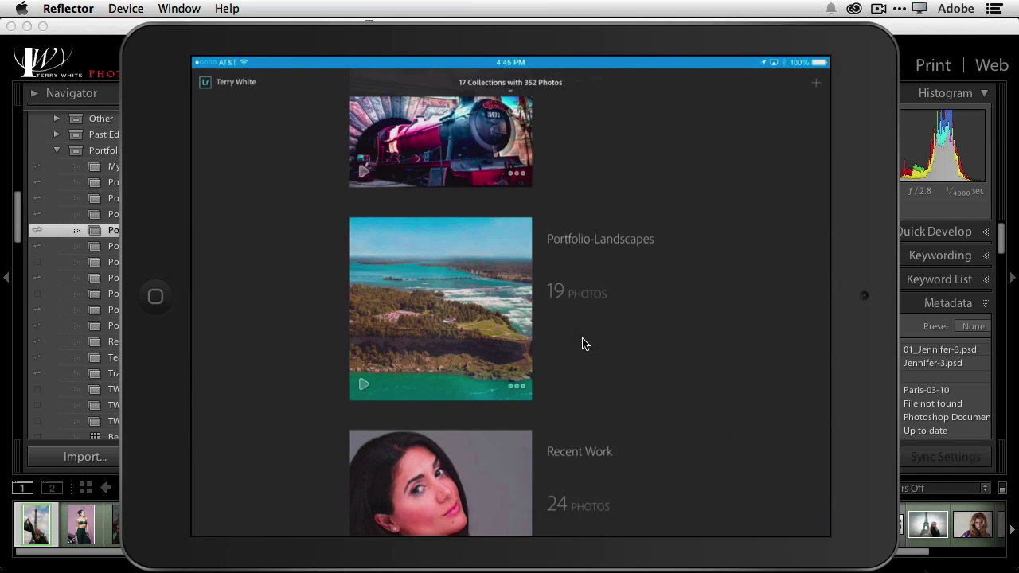
click(471, 307)
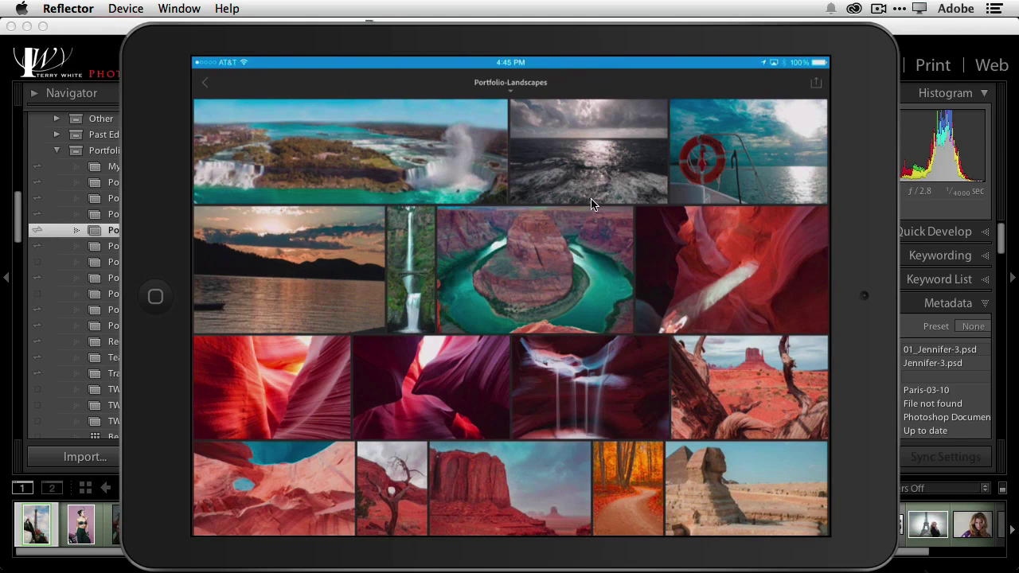
drag(769, 40, 899, 61)
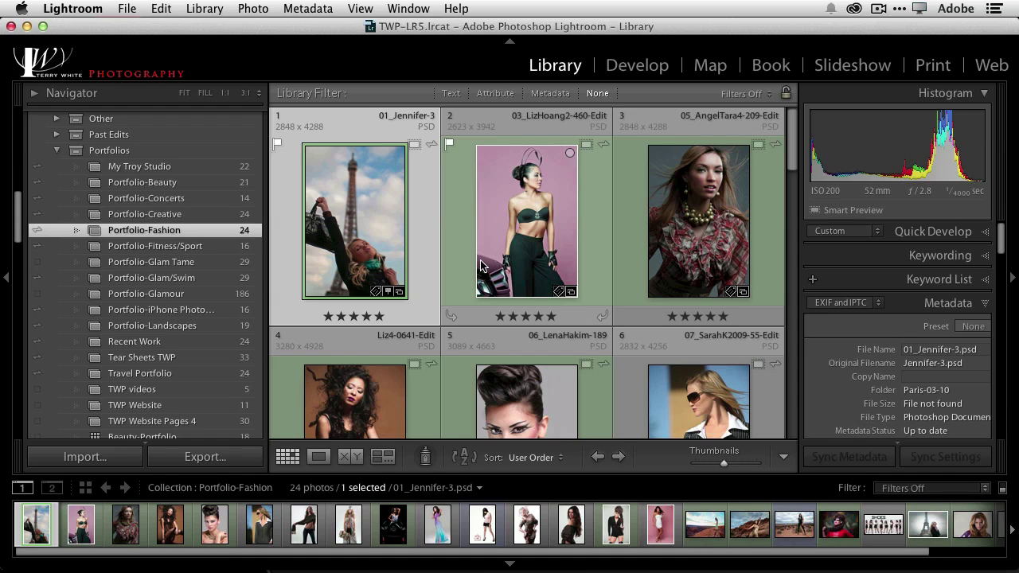
Step: Open the Portfolio-Landscapes collection in the Portfolios set and look through its photos
click(185, 326)
scroll(642, 316, down, 2)
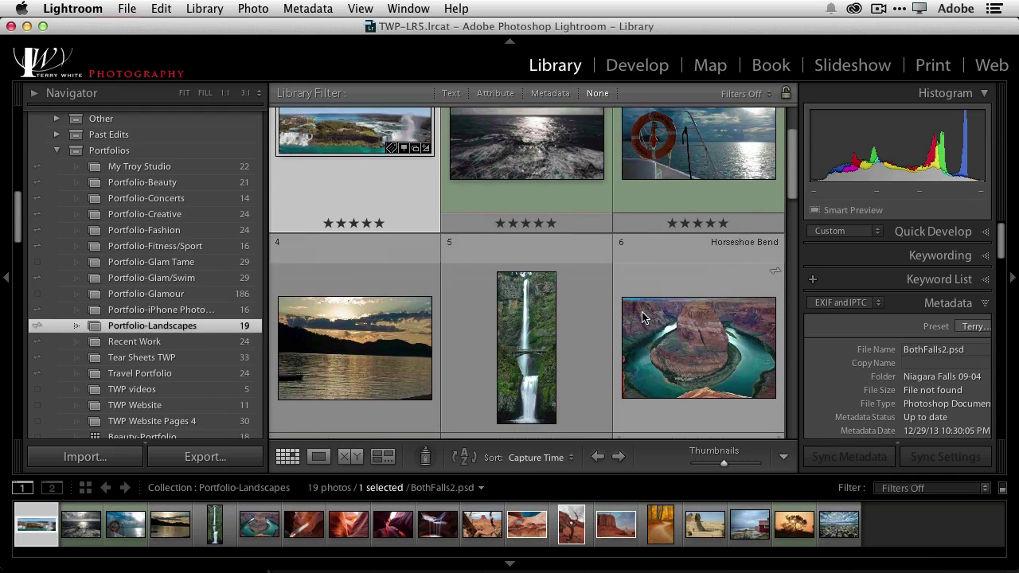
scroll(641, 316, down, 2)
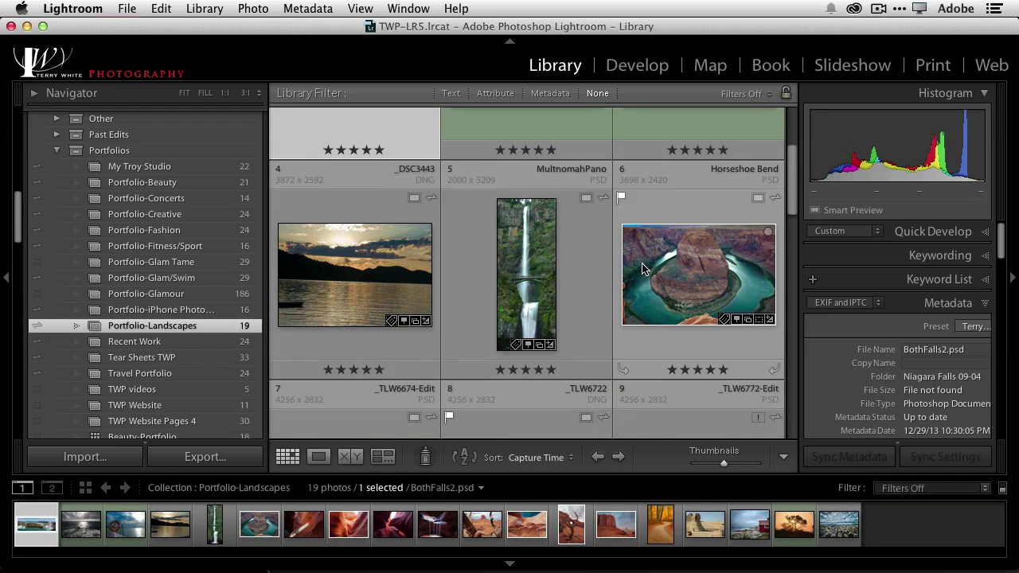
scroll(641, 271, down, 2)
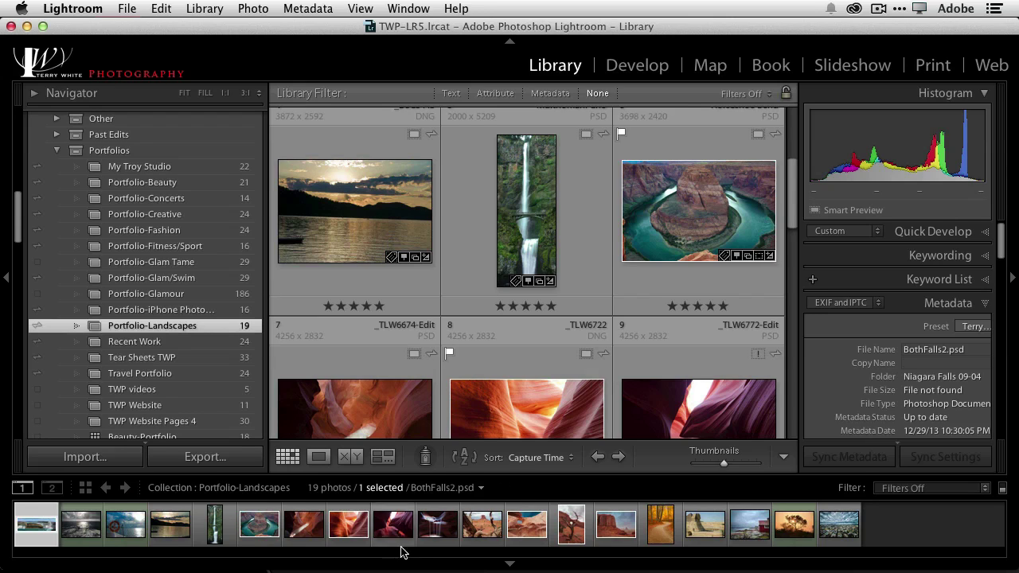
Step: Switch to Chrome and sign in to lightroom.adobe.com to show the synced collections
click(158, 532)
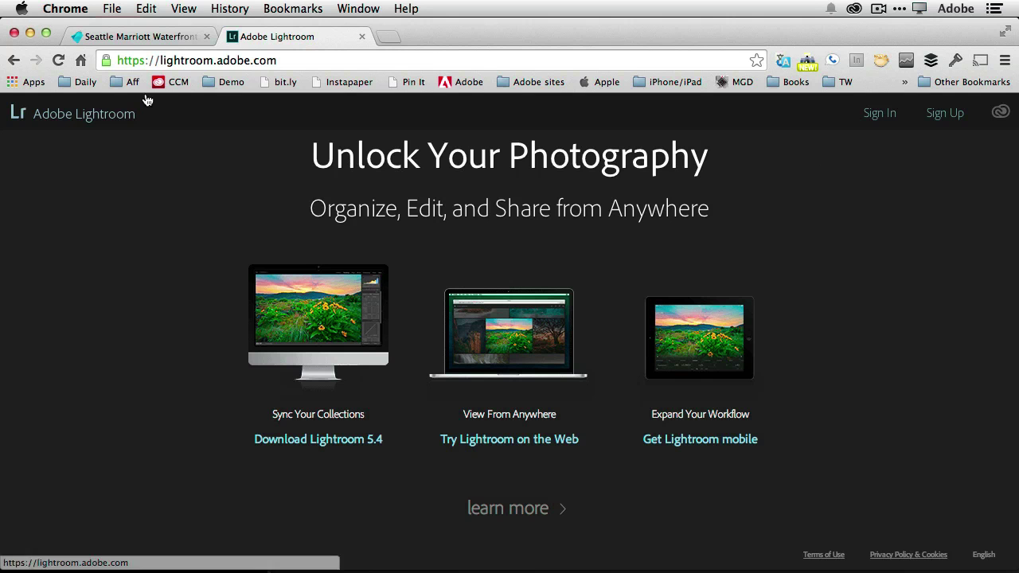
click(883, 113)
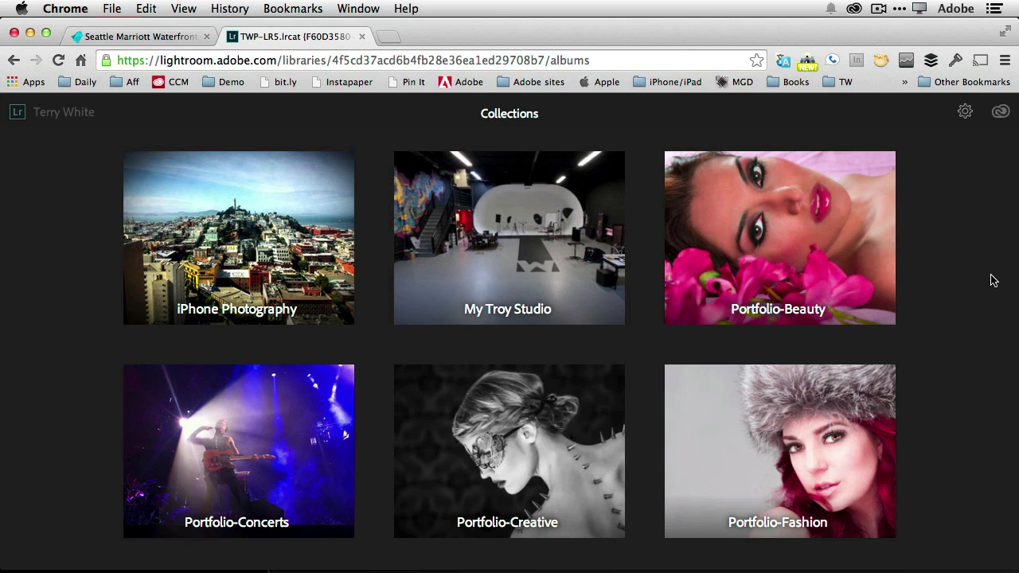
Step: Open the Portfolio-Landscapes collection on the web and toggle the flag display to check which photos are flagged
scroll(991, 280, down, 2)
scroll(993, 279, down, 5)
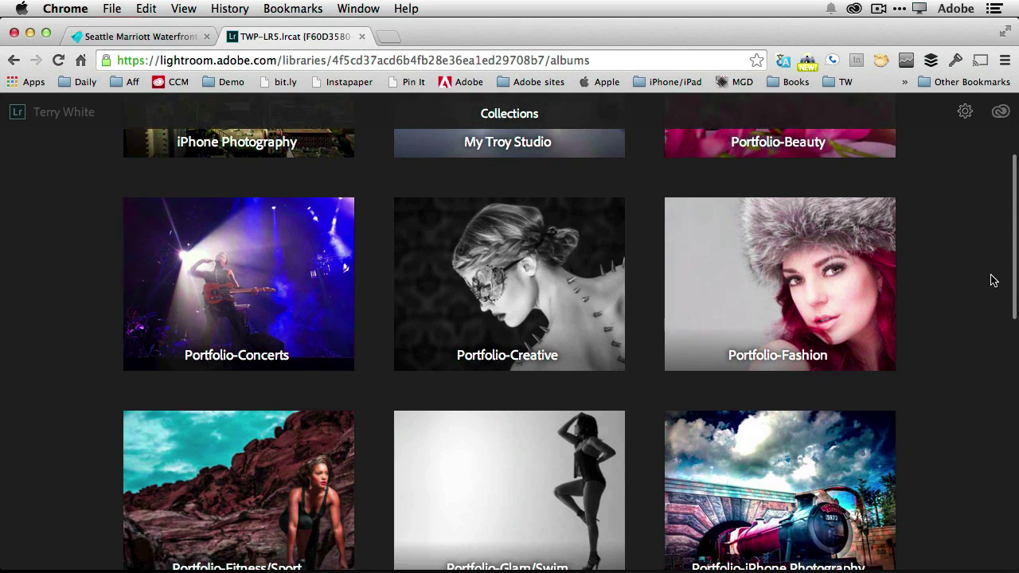
scroll(993, 279, down, 3)
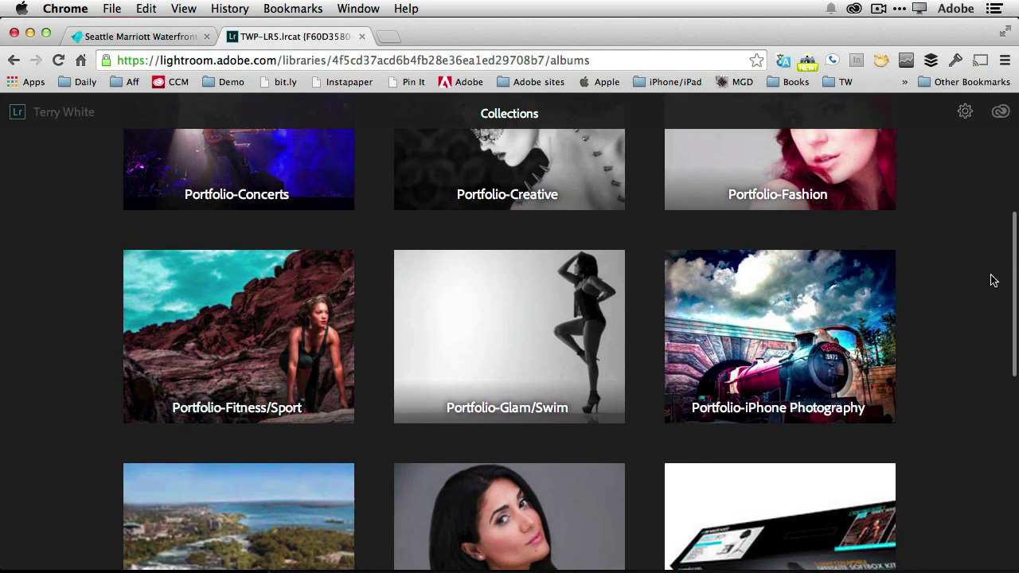
scroll(992, 280, down, 2)
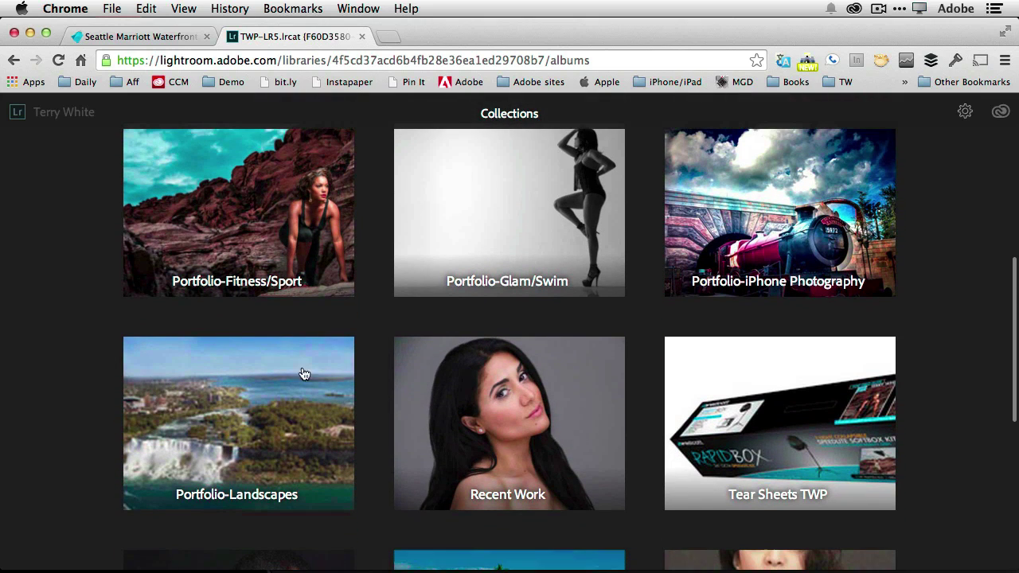
click(168, 414)
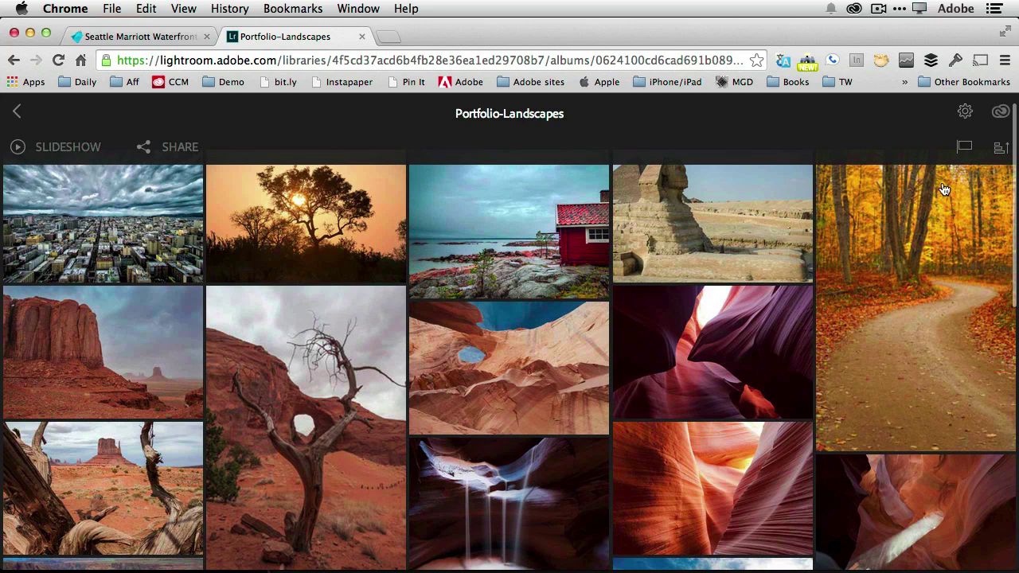
click(964, 148)
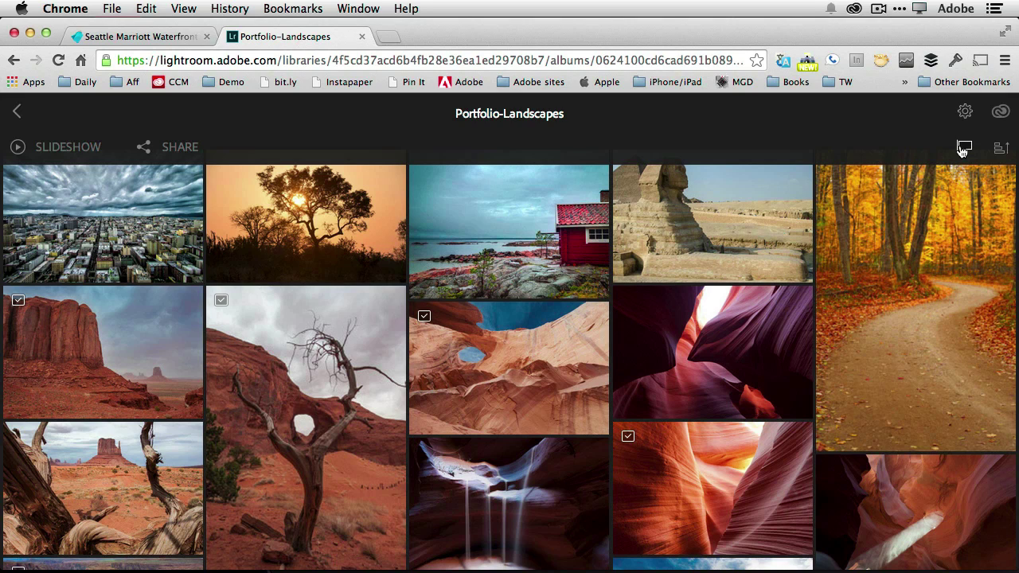
scroll(712, 293, down, 2)
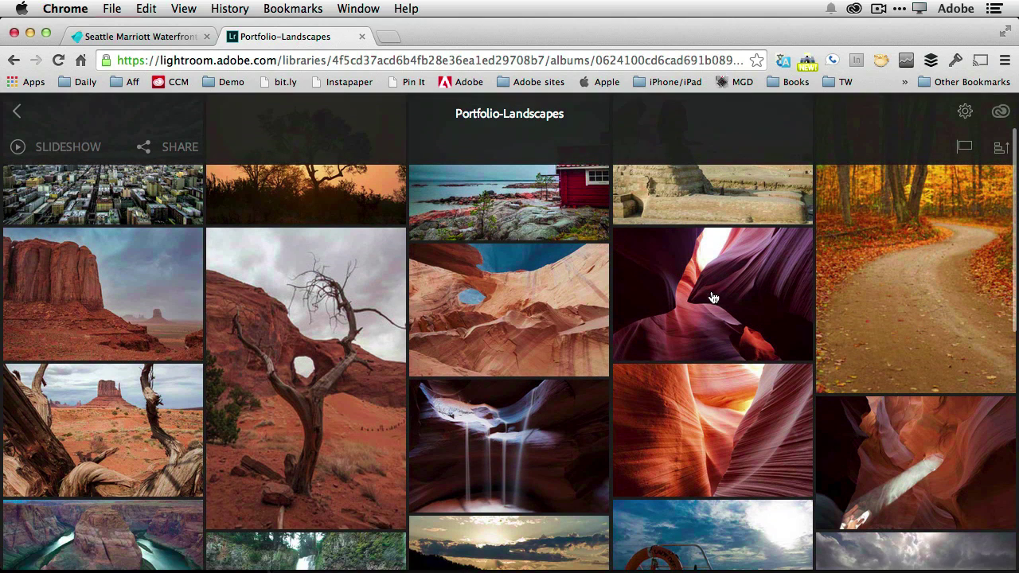